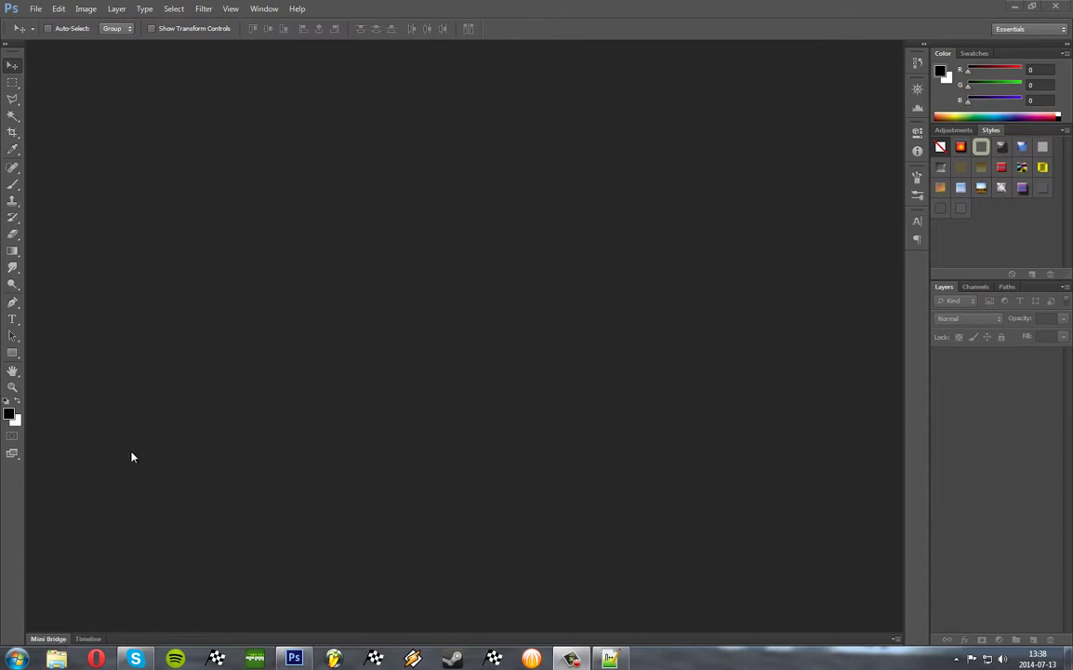
# Step: Open terrain.png from the TESTTRACK folder of the MX Simulator personal folder in Photoshop
pyautogui.click(10, 649)
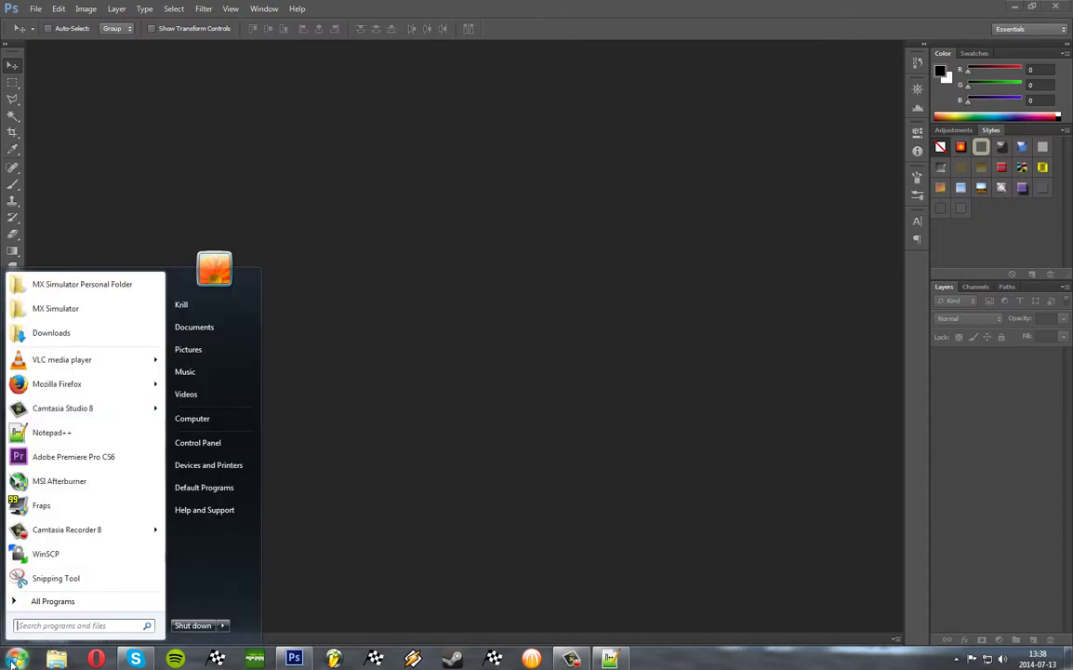
pyautogui.click(86, 285)
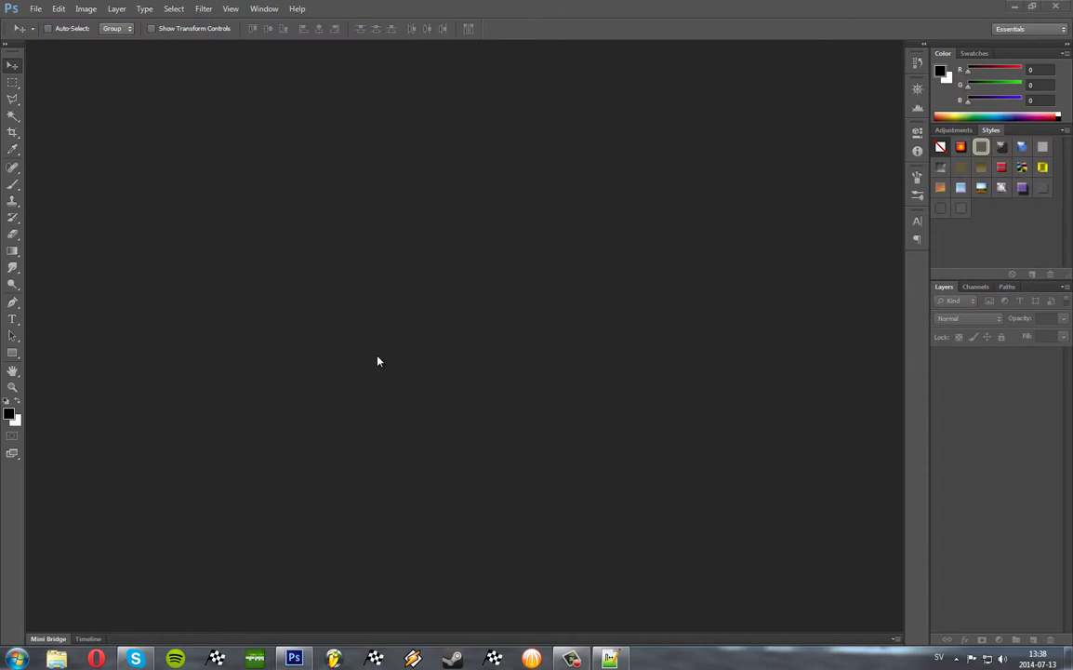
pyautogui.scroll(-1, 374, 415)
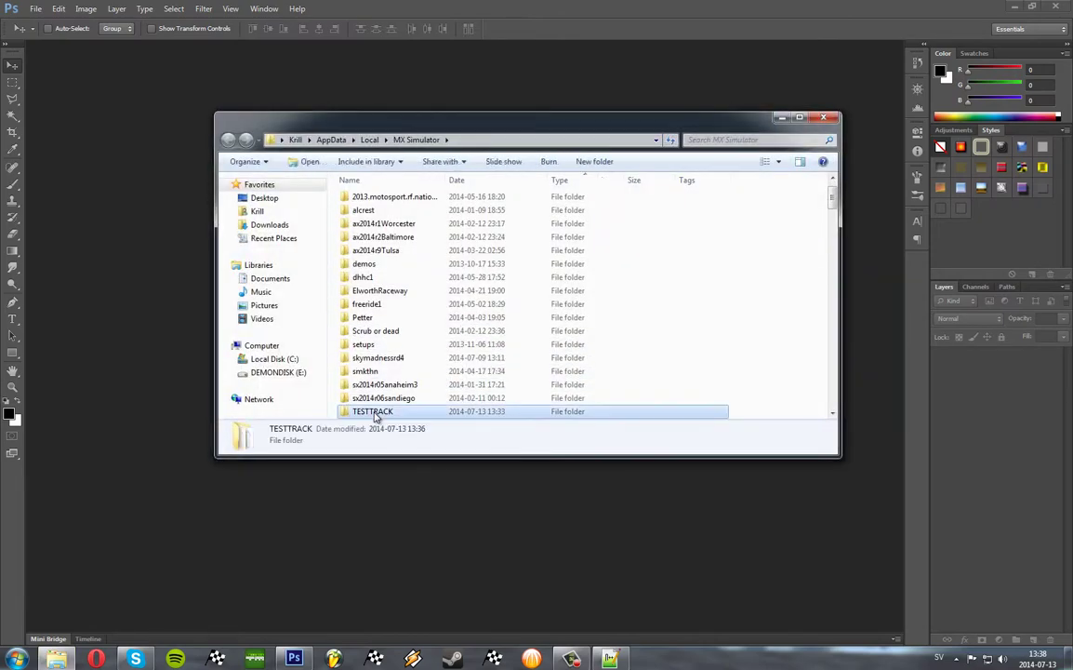
pyautogui.doubleClick(375, 413)
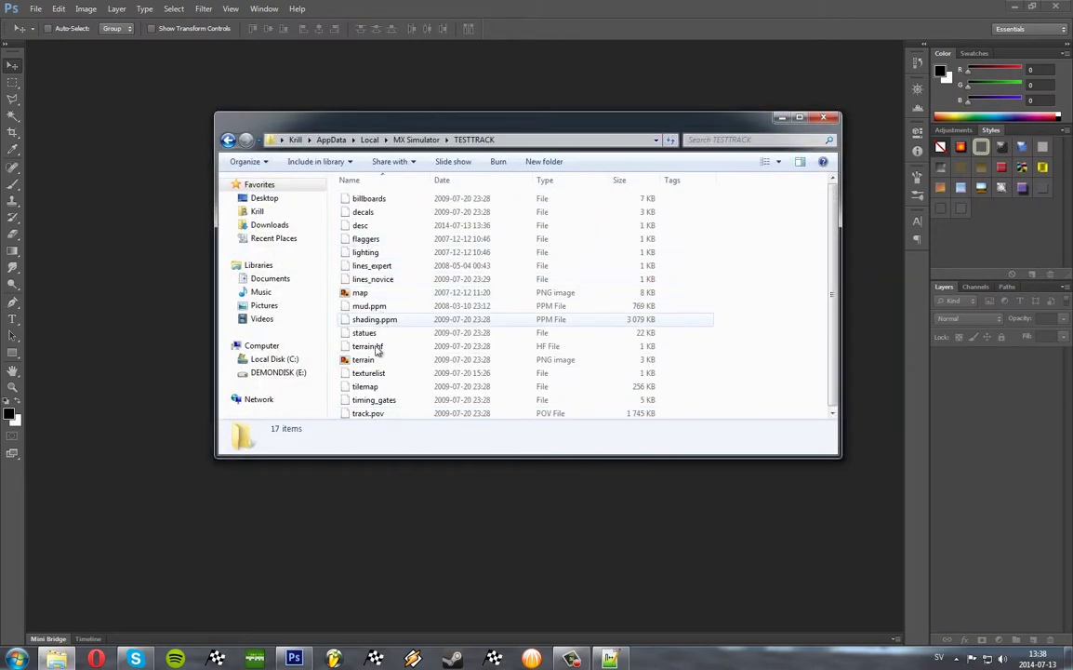
pyautogui.click(345, 359)
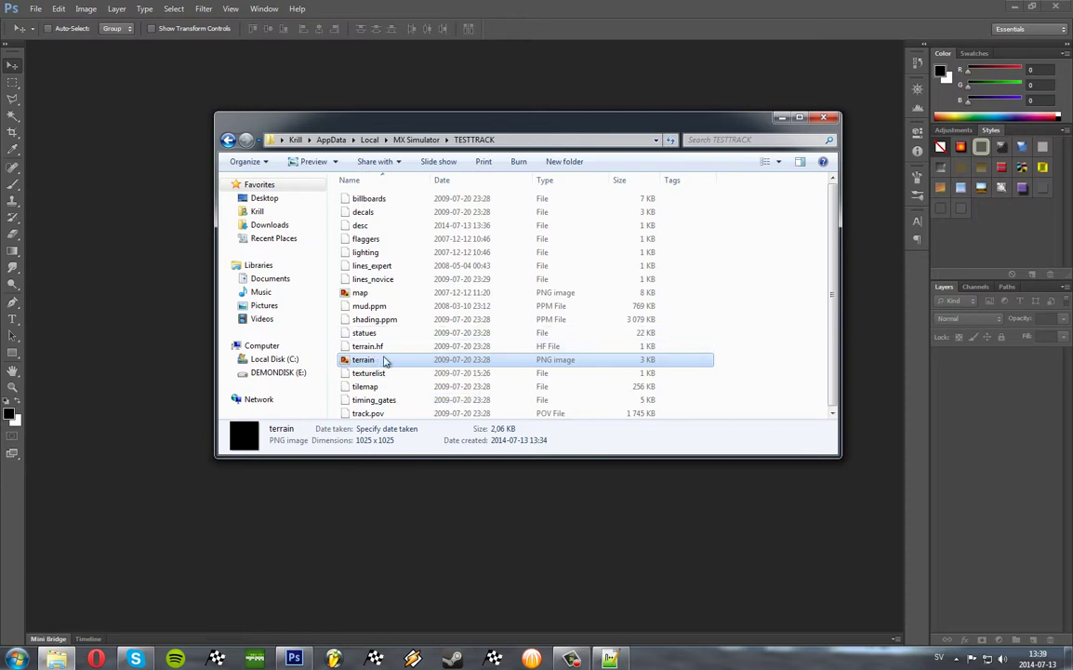
pyautogui.moveTo(354, 360); pyautogui.dragTo(156, 326)
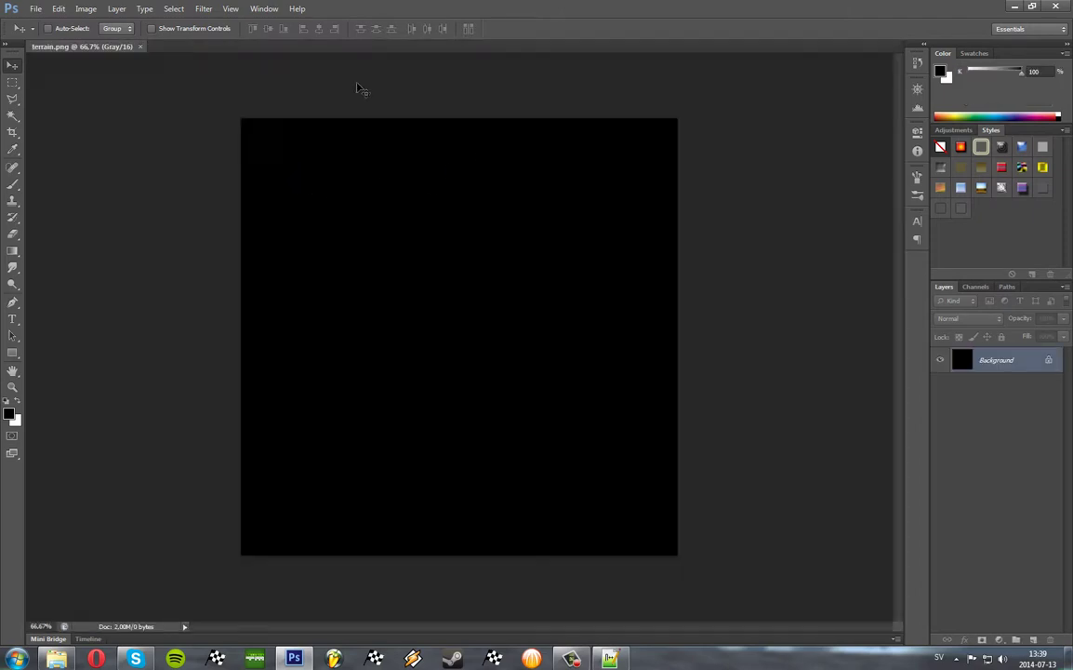
# Step: Render Clouds over the black terrain image and reapply the filter four times to get a different pattern
pyautogui.click(173, 8)
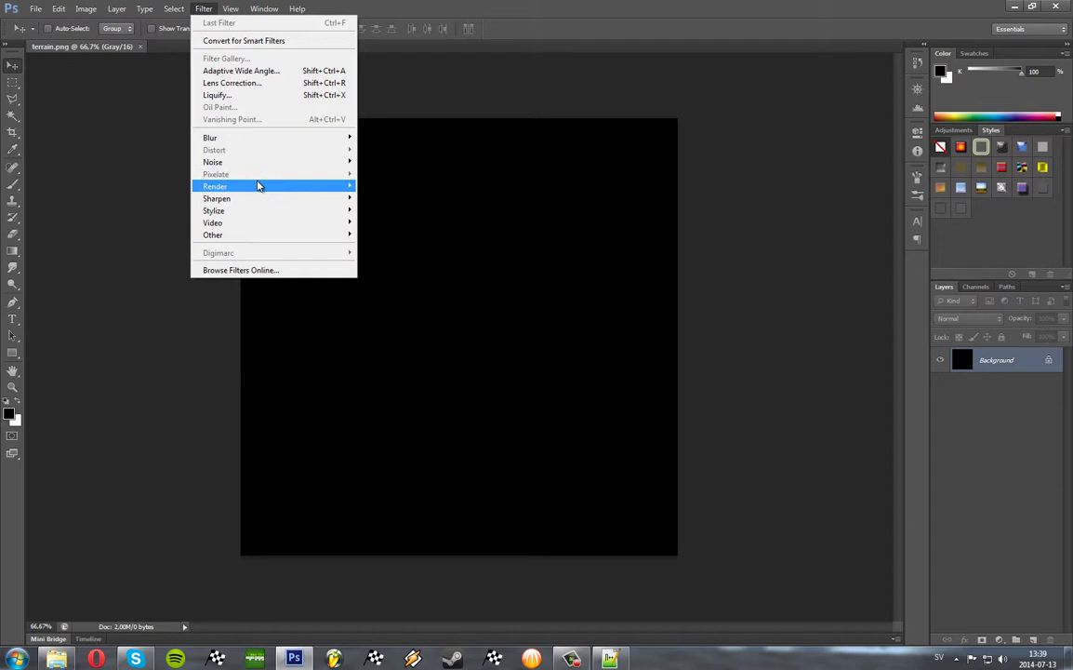
pyautogui.moveTo(258, 185)
pyautogui.click(391, 192)
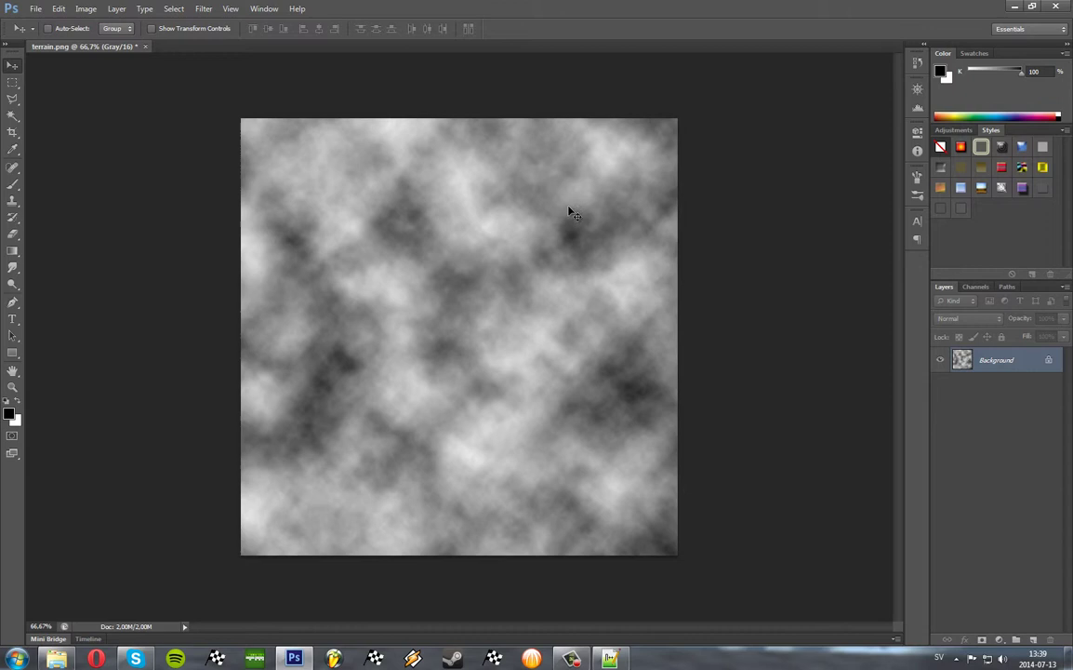
pyautogui.click(202, 9)
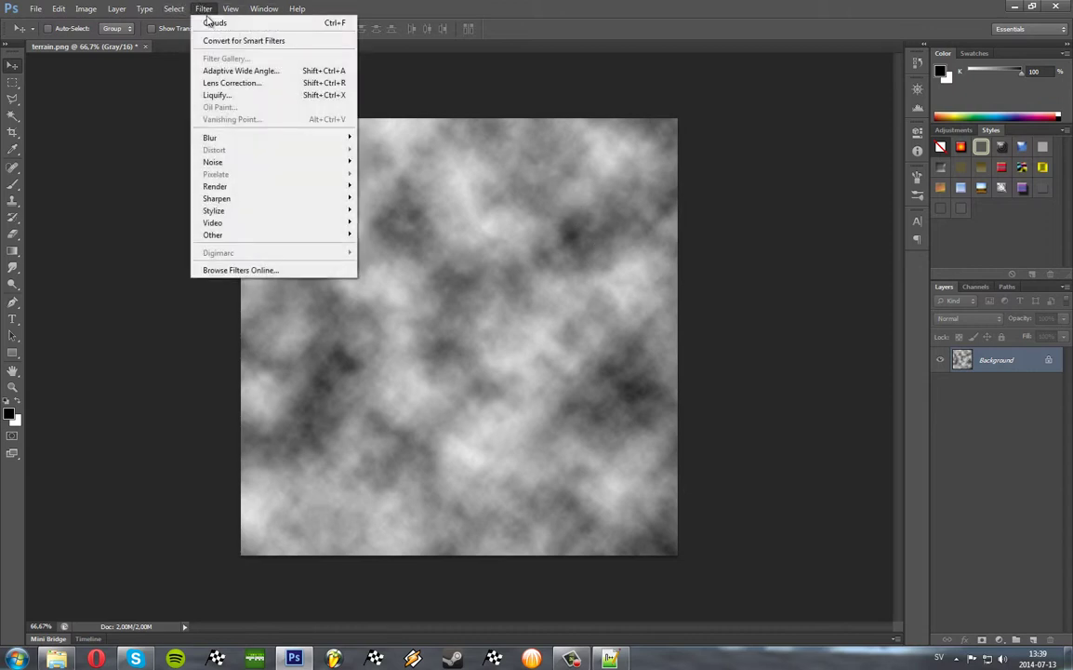
pyautogui.click(213, 25)
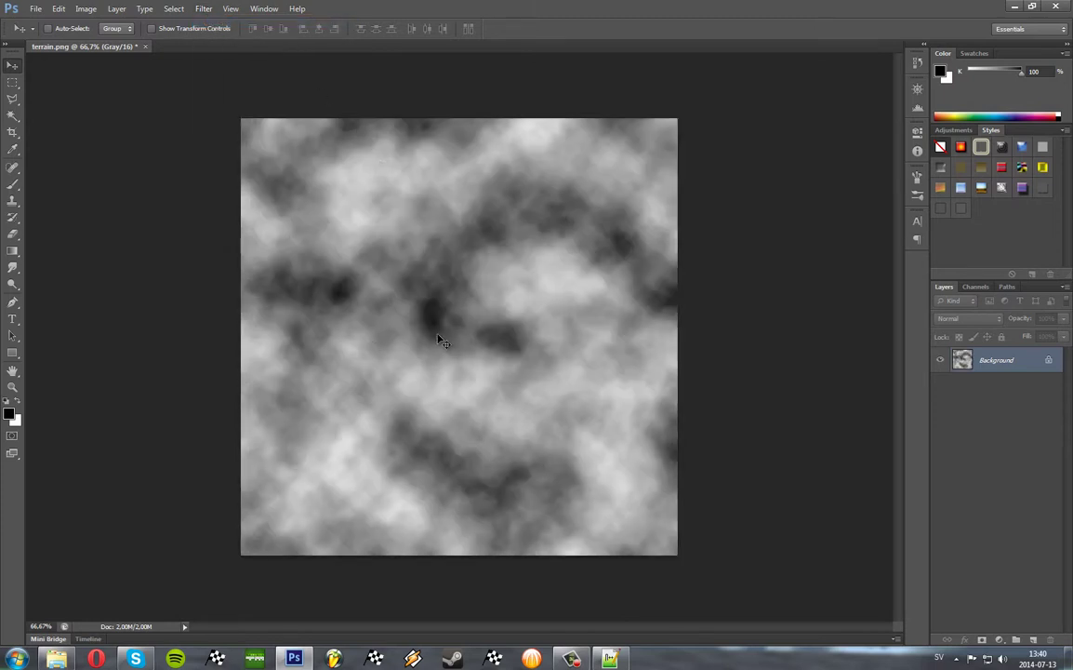
pyautogui.hotkey('ctrl', 'f')
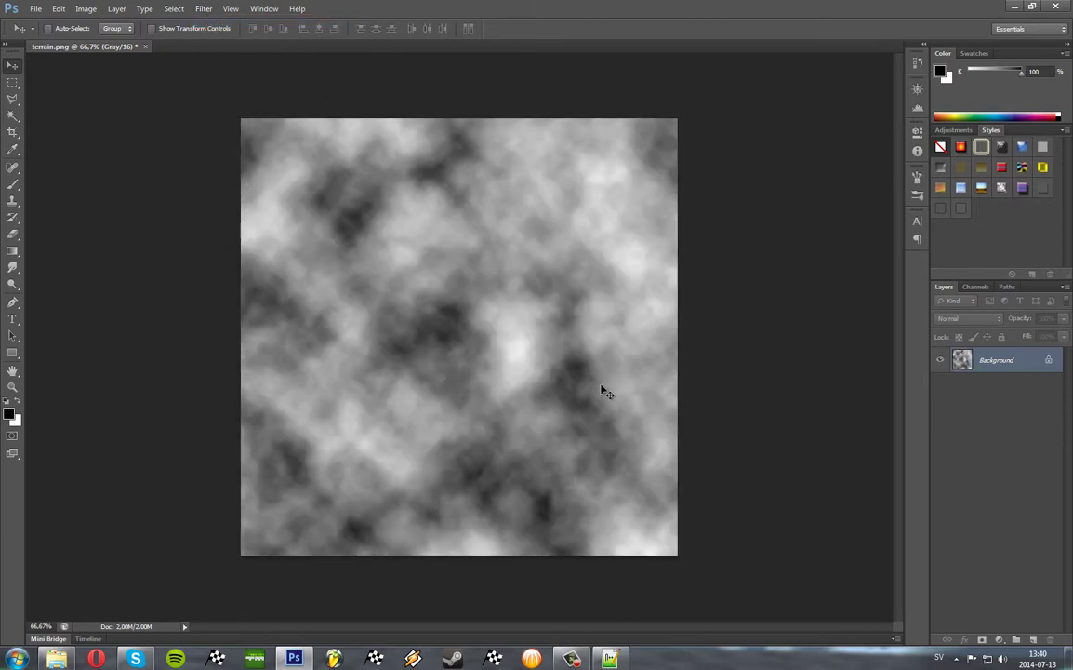
pyautogui.hotkey('ctrl', 'f')
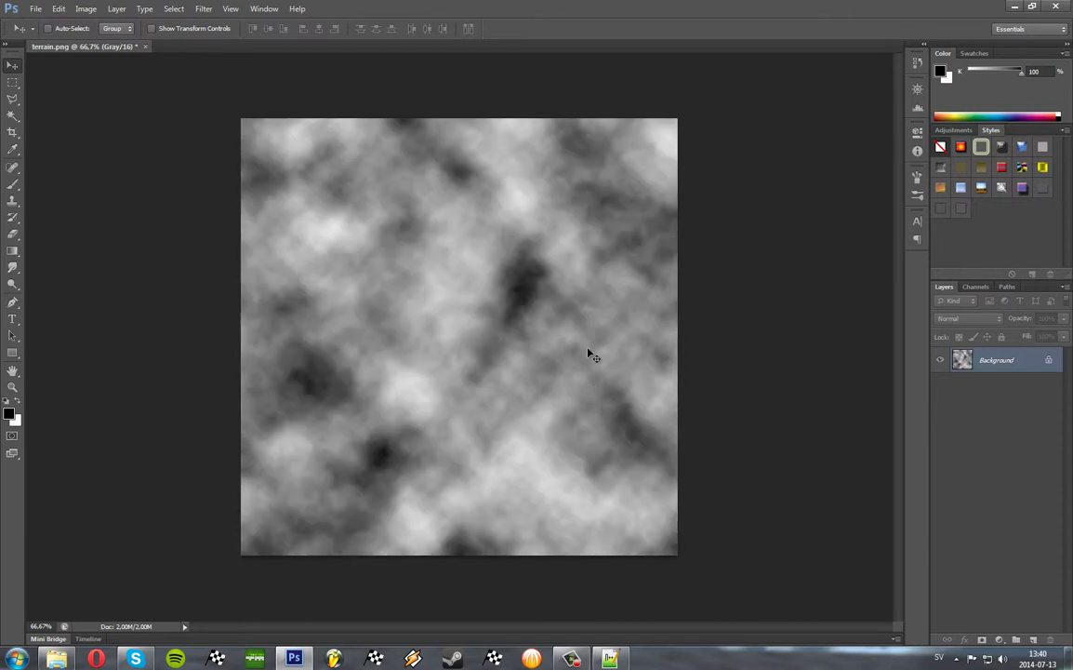
pyautogui.hotkey('ctrl', 'f')
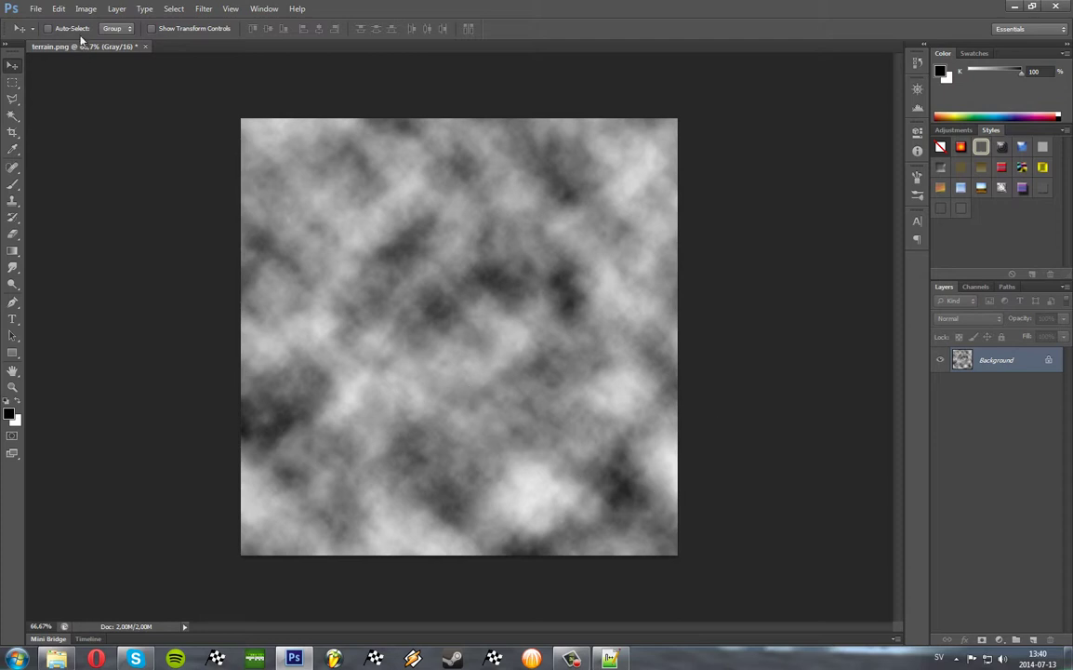
# Step: Save the terrain image, close Photoshop and select the saved terrain PNG in the TESTTRACK folder
pyautogui.click(38, 9)
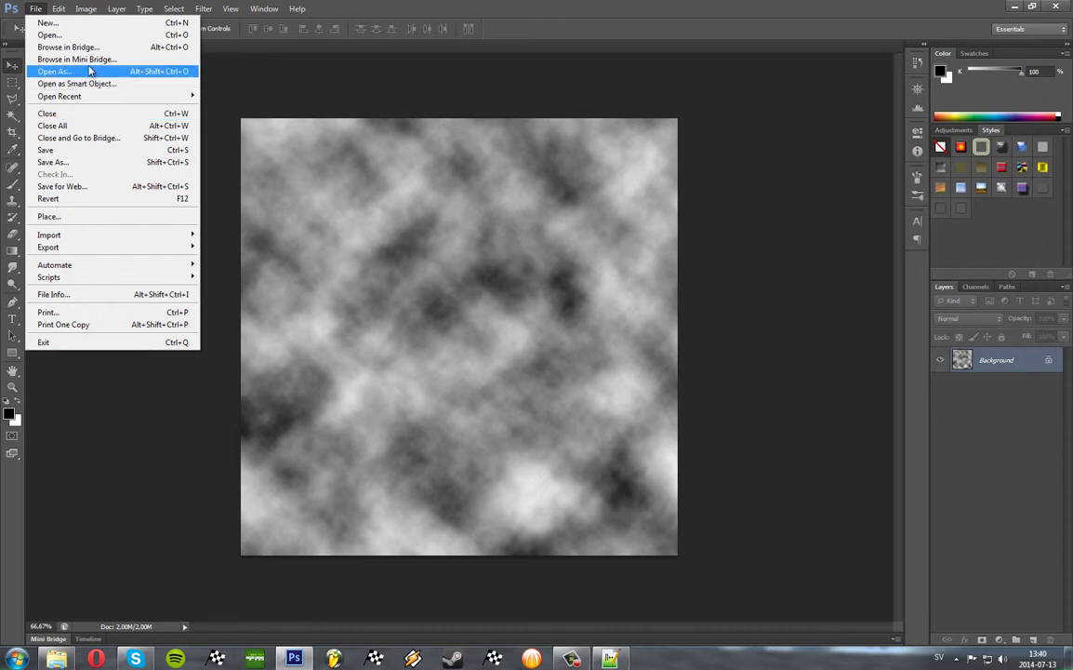
pyautogui.click(86, 149)
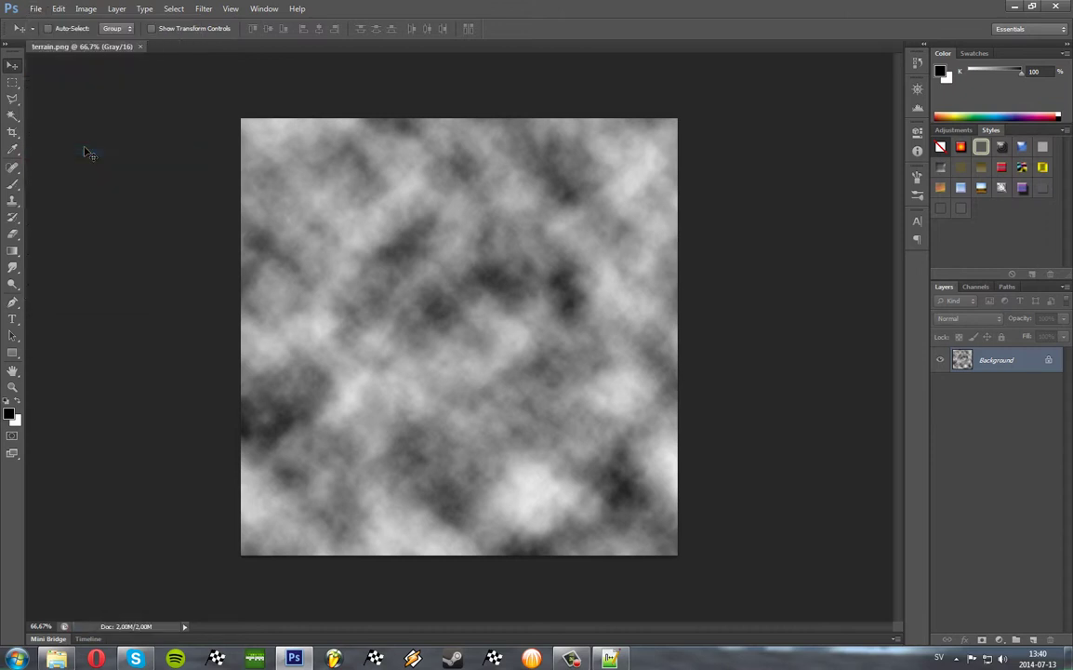
pyautogui.click(1058, 8)
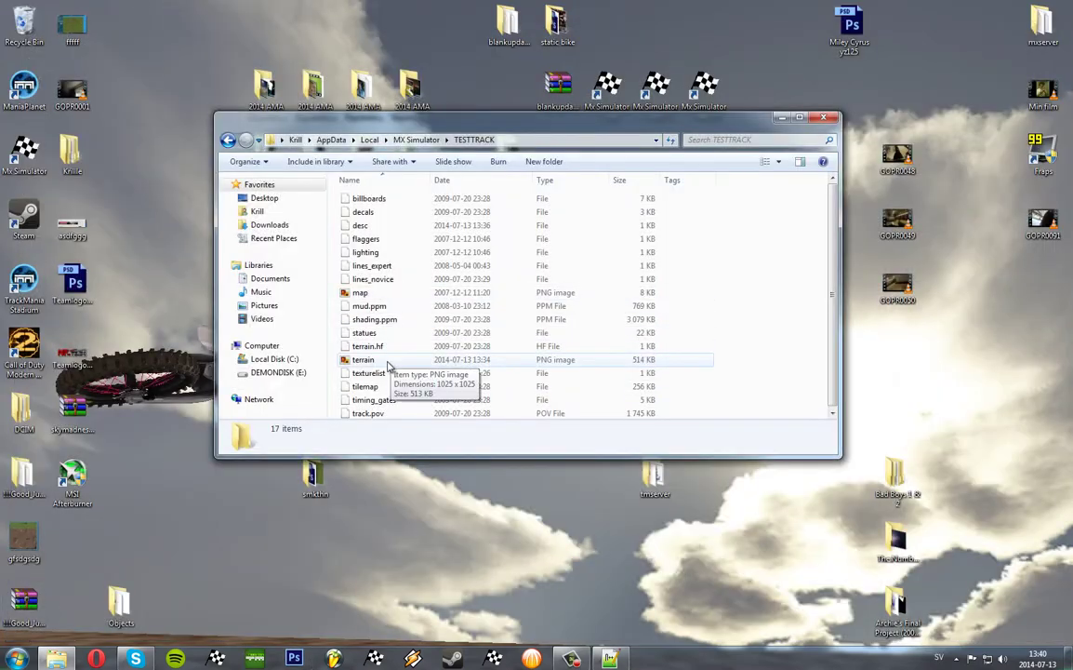
pyautogui.doubleClick(359, 361)
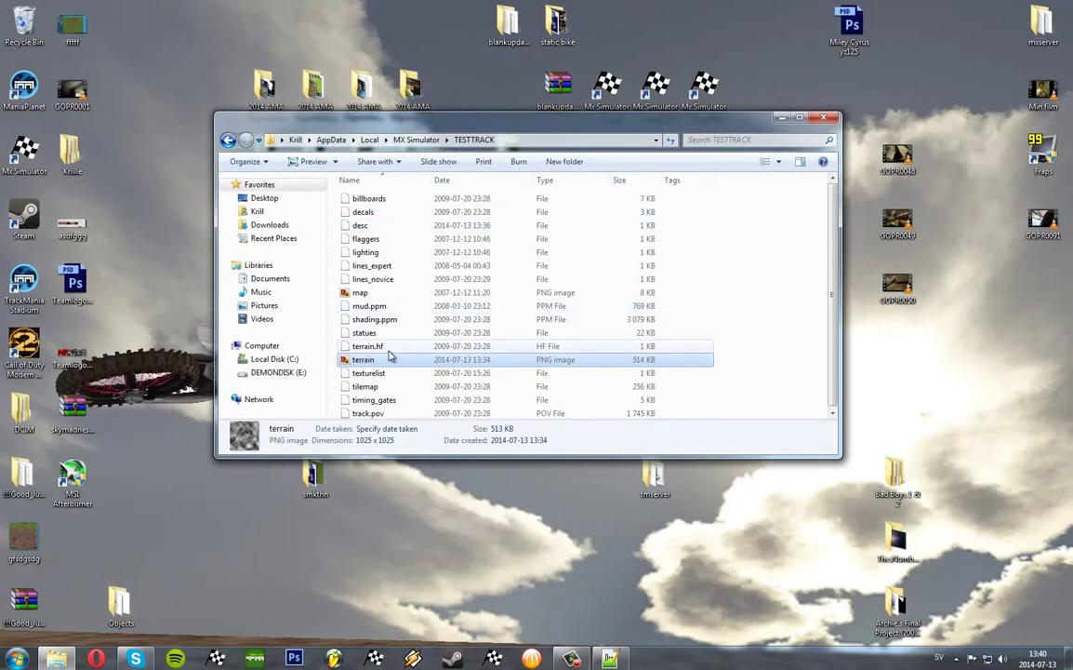
# Step: Open terrain.hf from the TESTTRACK folder in Notepad++ and go through its first three values
pyautogui.click(384, 347)
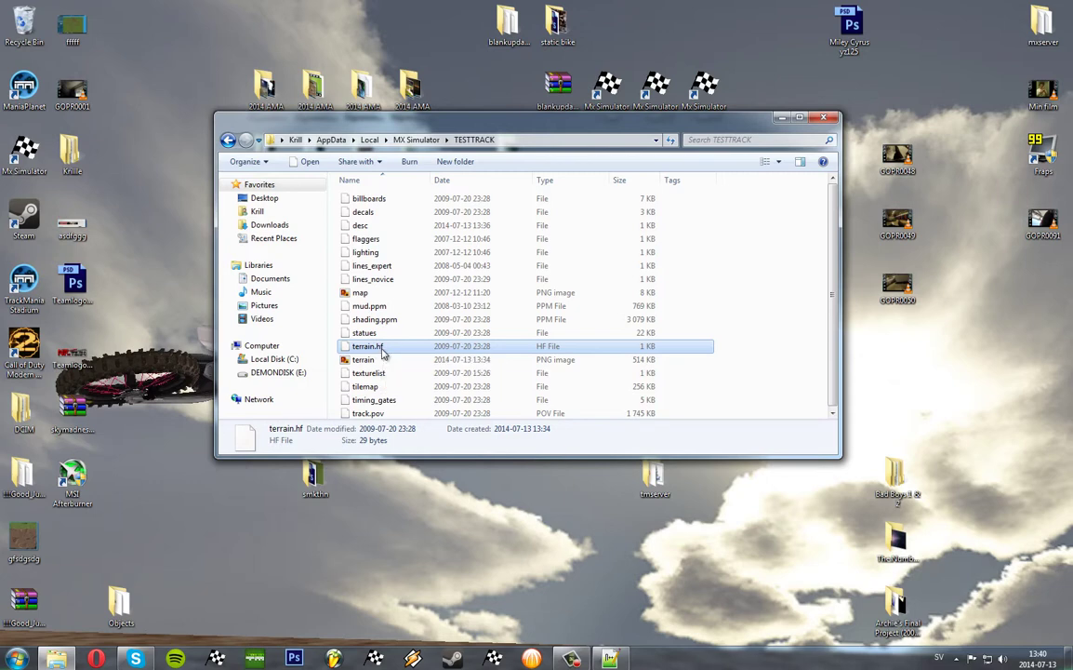
pyautogui.rightClick(384, 351)
pyautogui.click(437, 371)
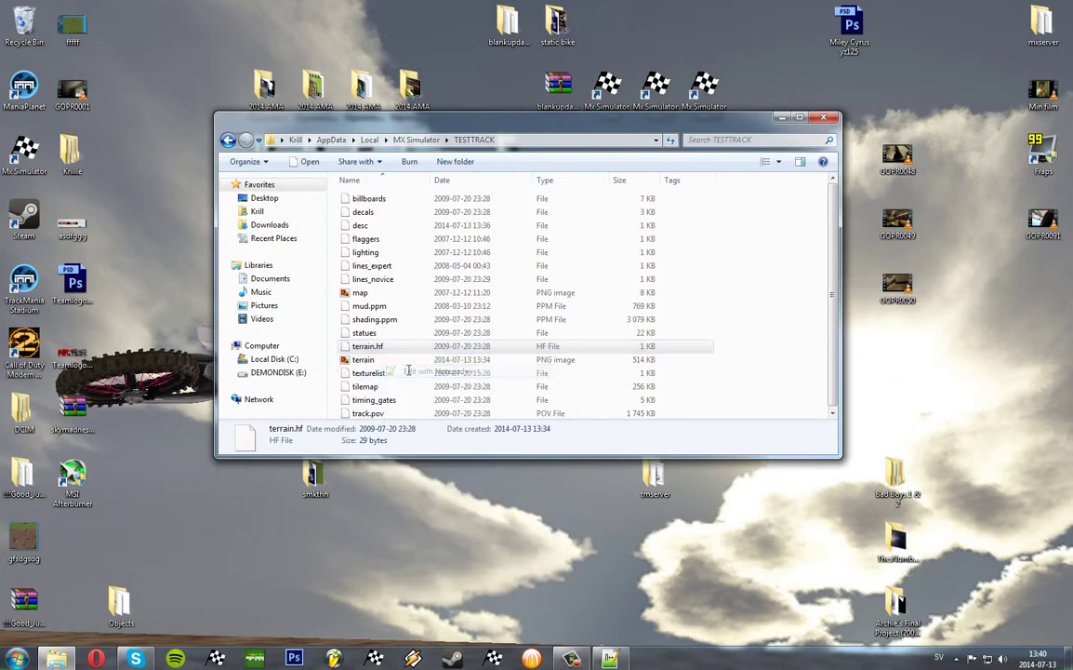
pyautogui.moveTo(217, 169); pyautogui.dragTo(207, 171)
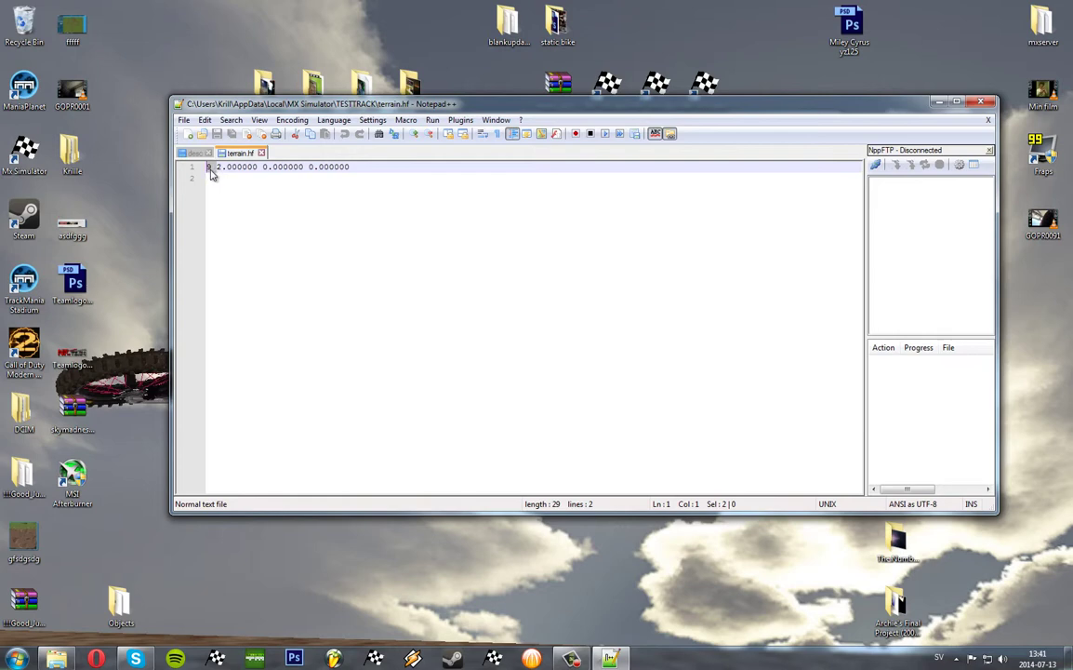
pyautogui.doubleClick(242, 167)
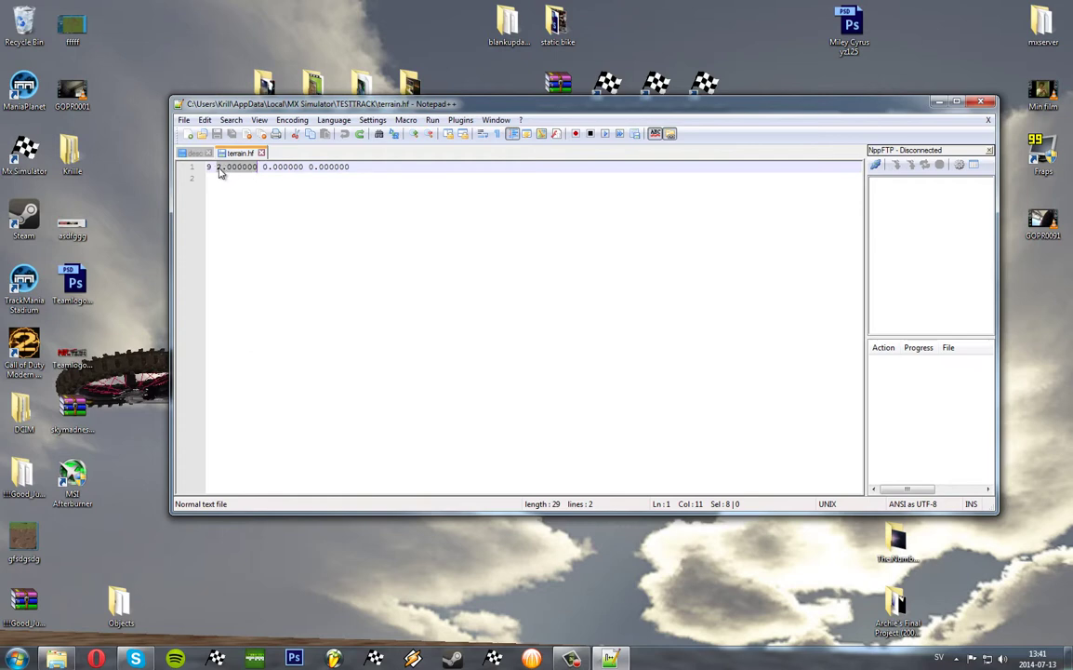
pyautogui.click(219, 168)
pyautogui.moveTo(219, 168); pyautogui.dragTo(221, 167)
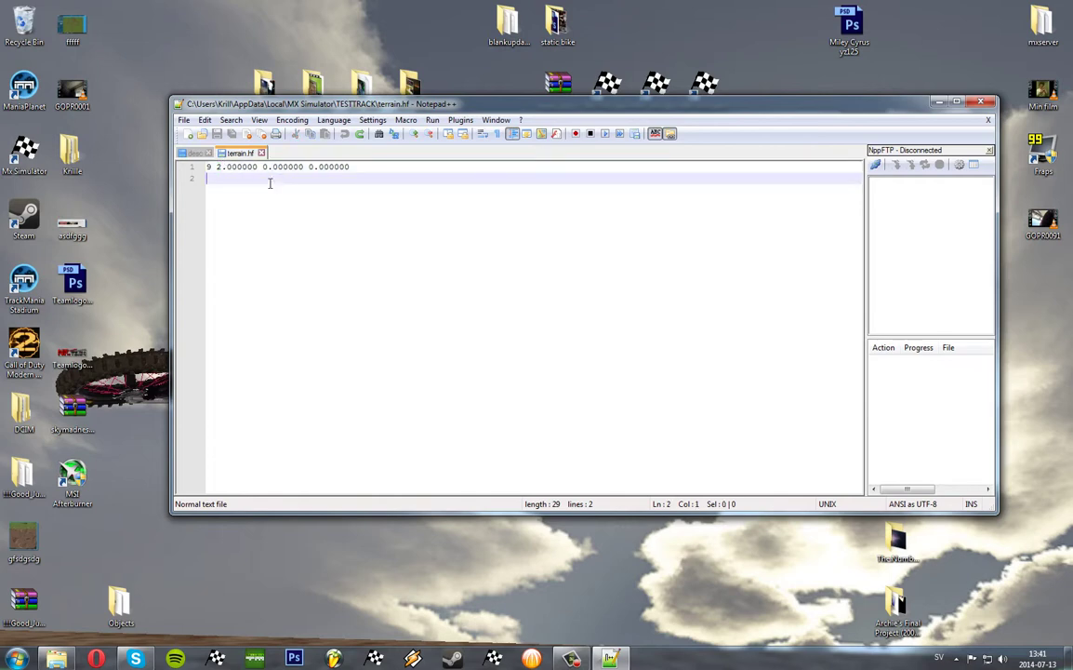
pyautogui.moveTo(263, 167); pyautogui.dragTo(267, 167)
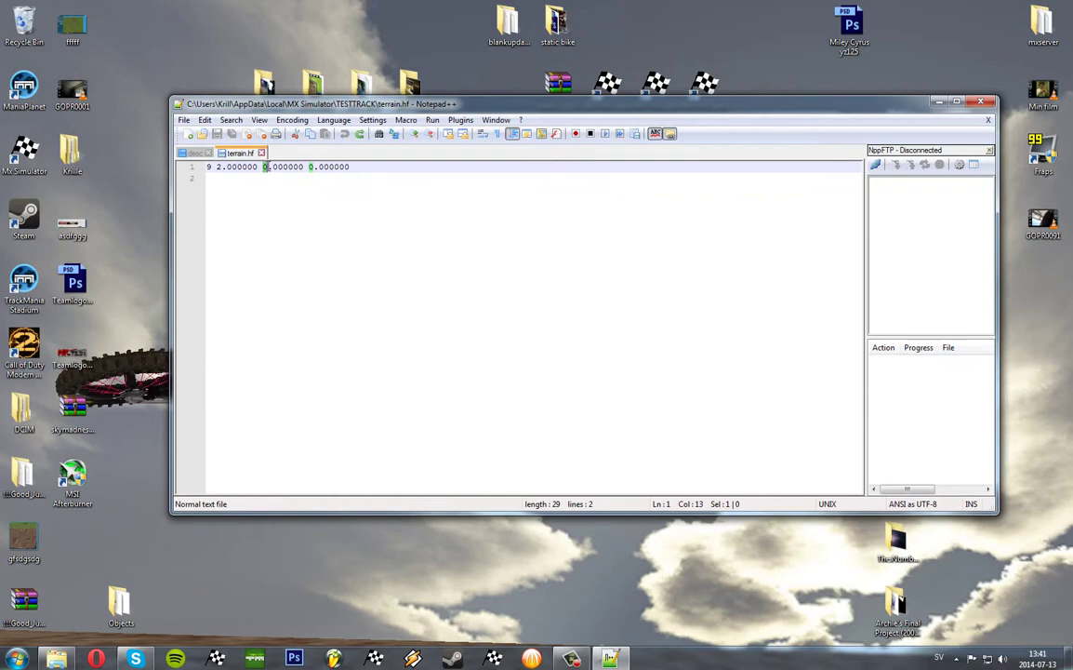
# Step: Set the last value in terrain.hf to 20.000000 and save the file
pyautogui.moveTo(309, 168); pyautogui.dragTo(315, 167)
pyautogui.click(310, 168)
pyautogui.write('2')
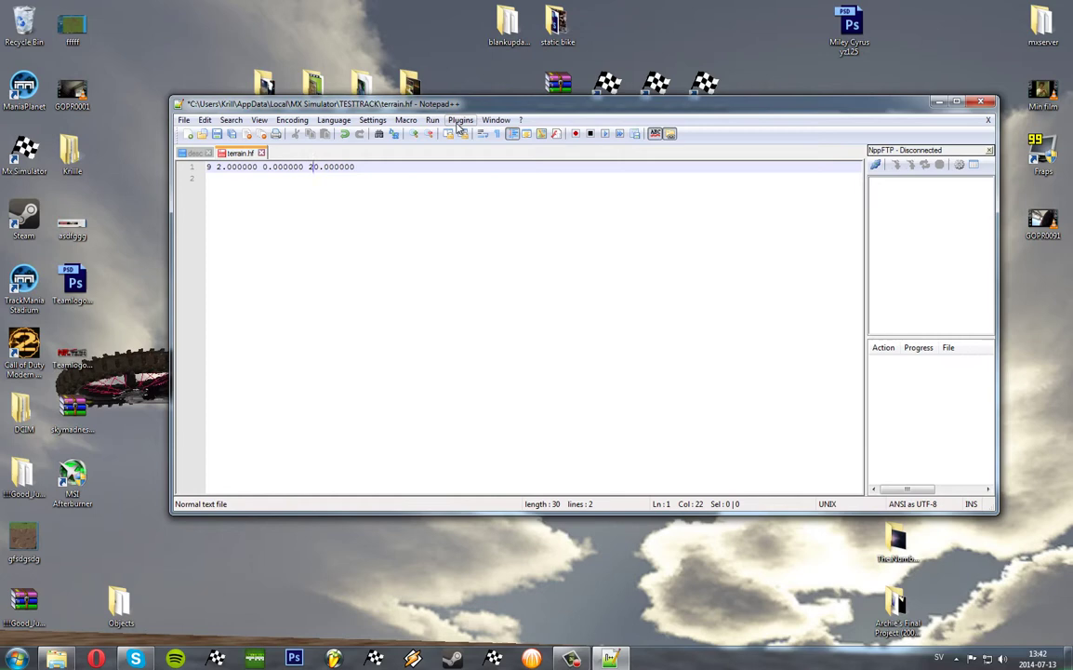
pyautogui.hotkey('ctrl', 's')
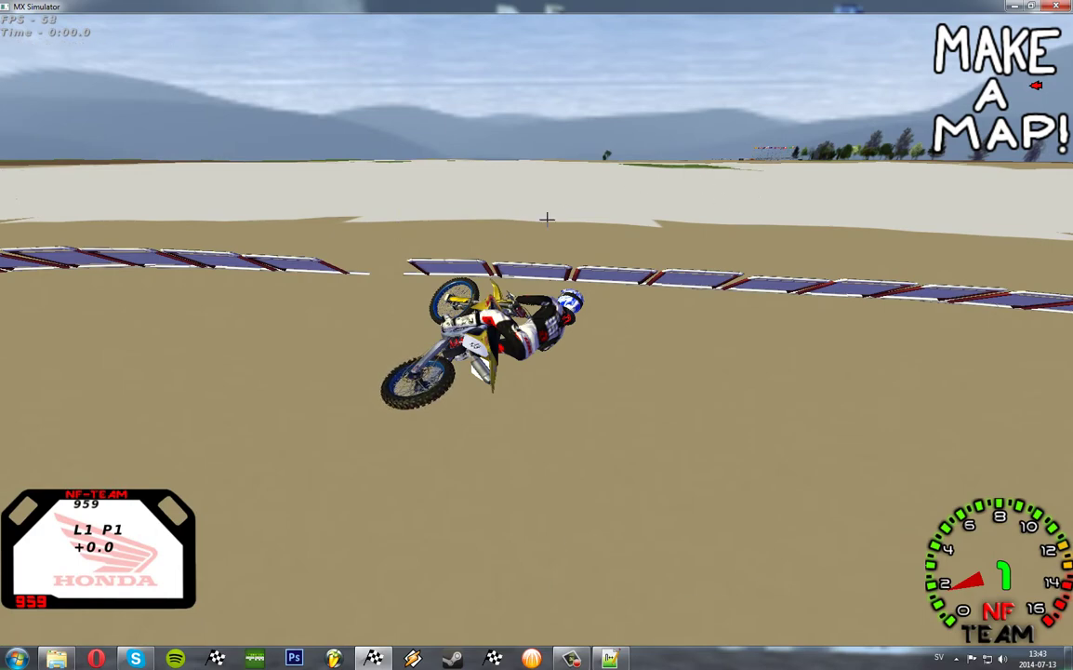
# Step: Switch to MX Simulator's track editor and paint the whole terrain with tile 0 in Tilemap Edit mode
pyautogui.press('c')
pyautogui.press('c')
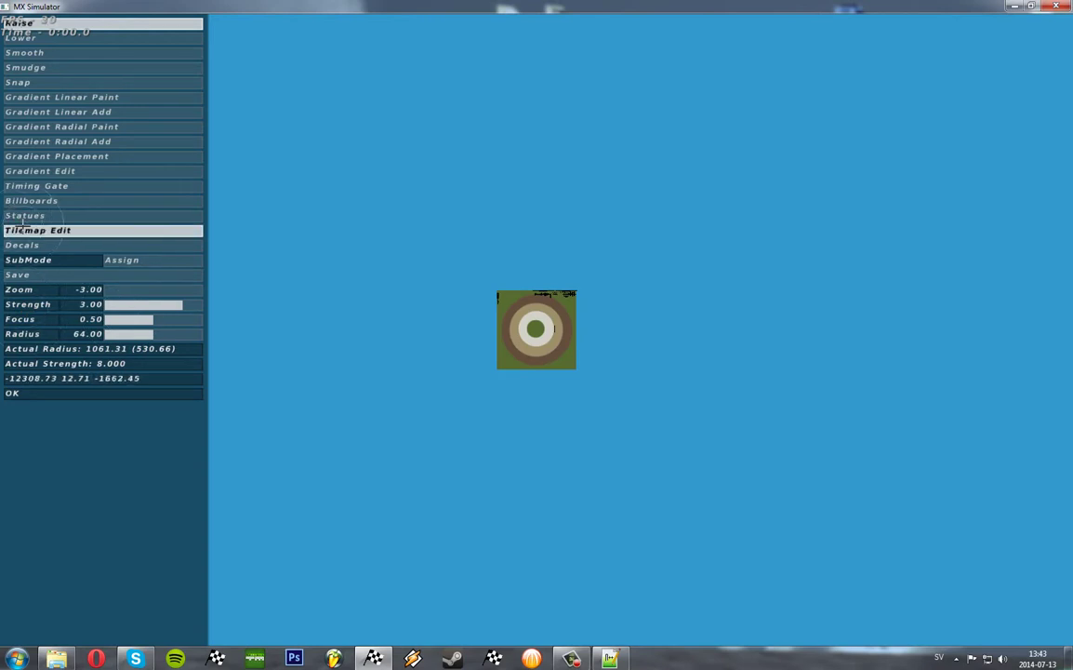
pyautogui.click(23, 229)
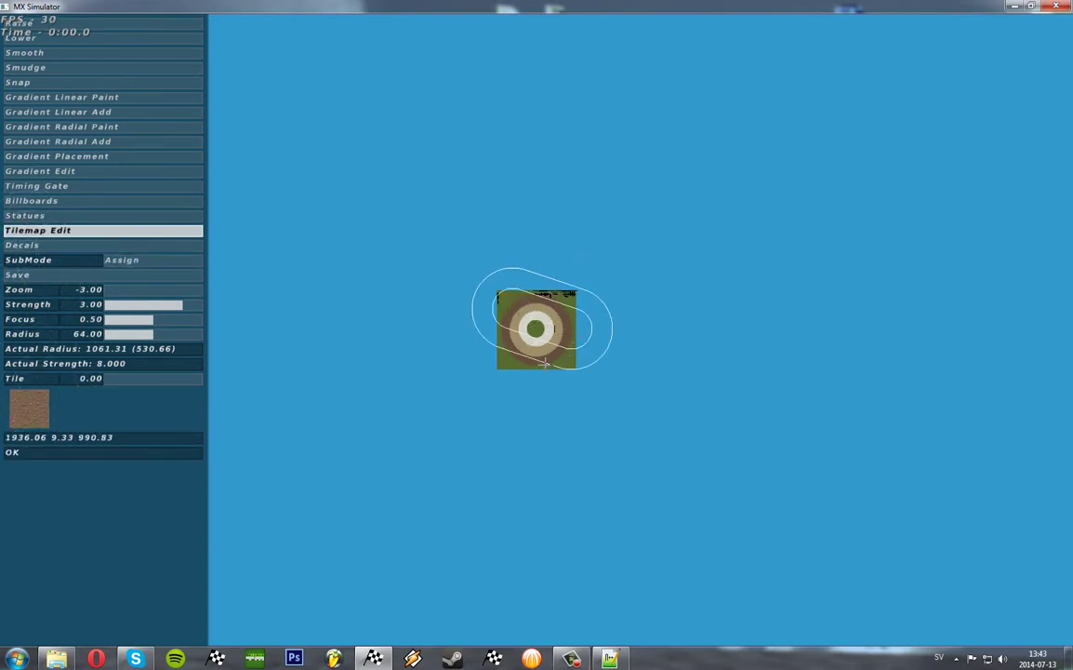
pyautogui.click(621, 314)
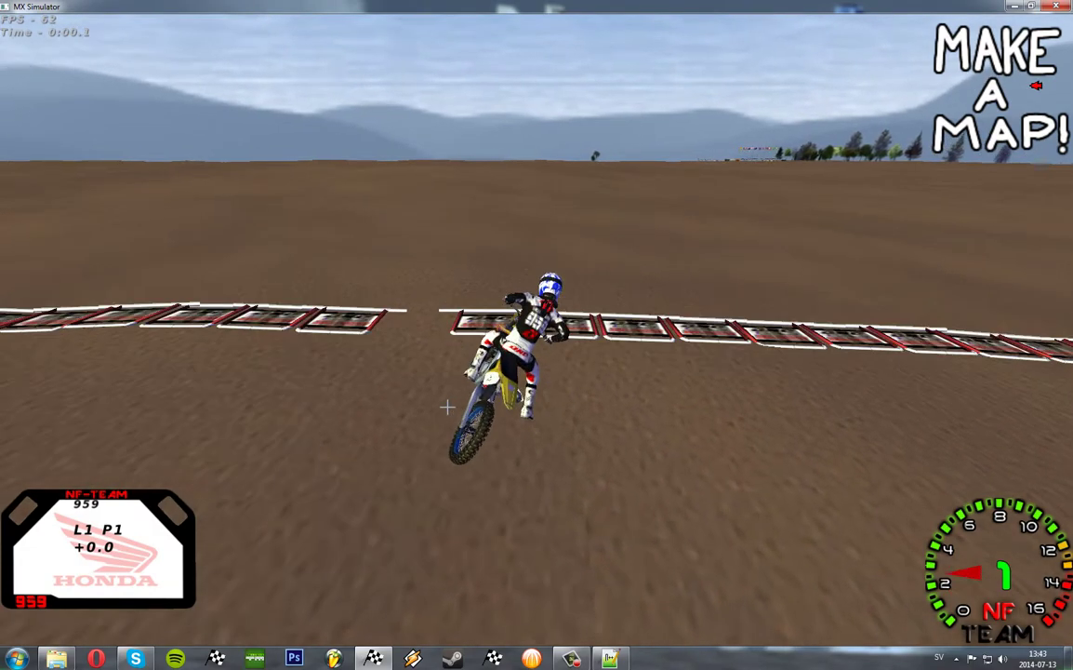
# Step: Ride the bike across the test track, curving around to inspect the terrain's elevation
pyautogui.press('Up')
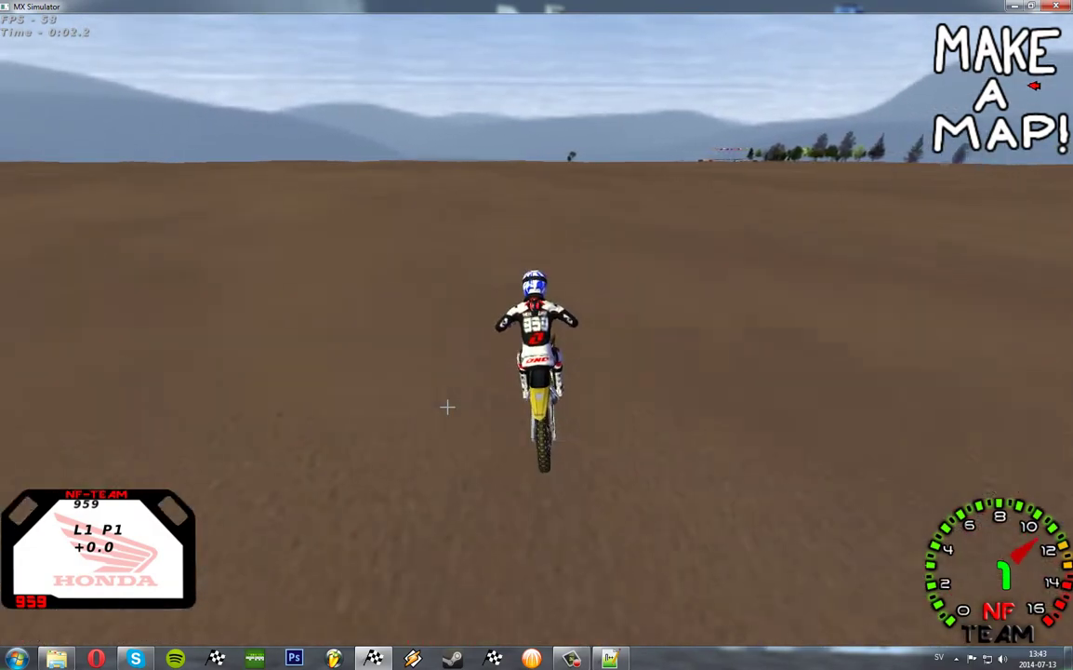
pyautogui.press('Left')
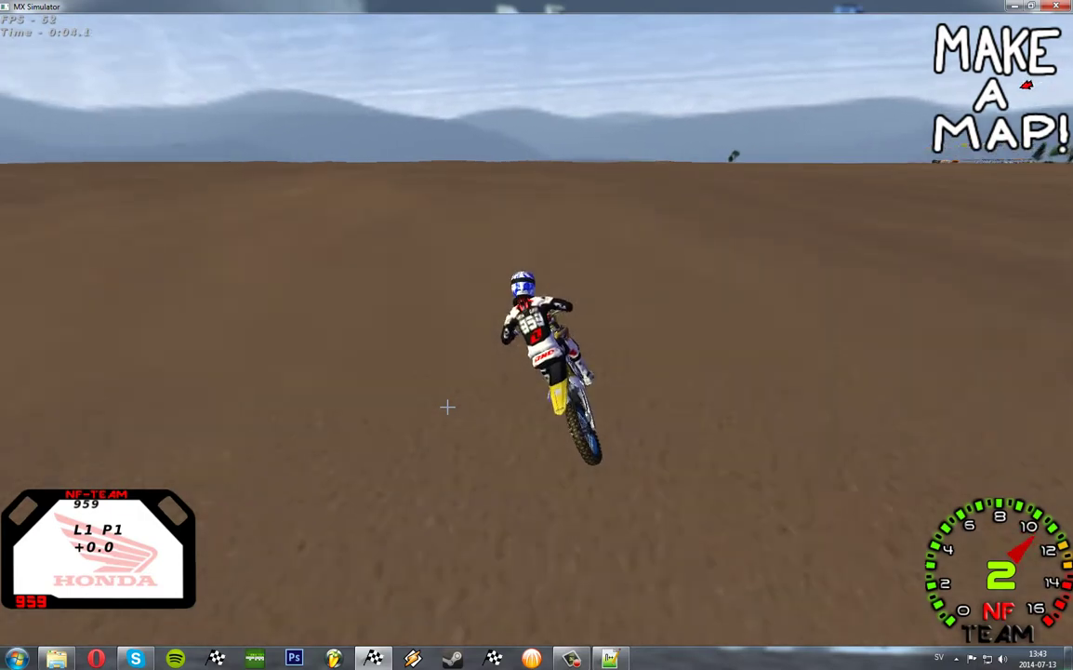
pyautogui.press('Left')
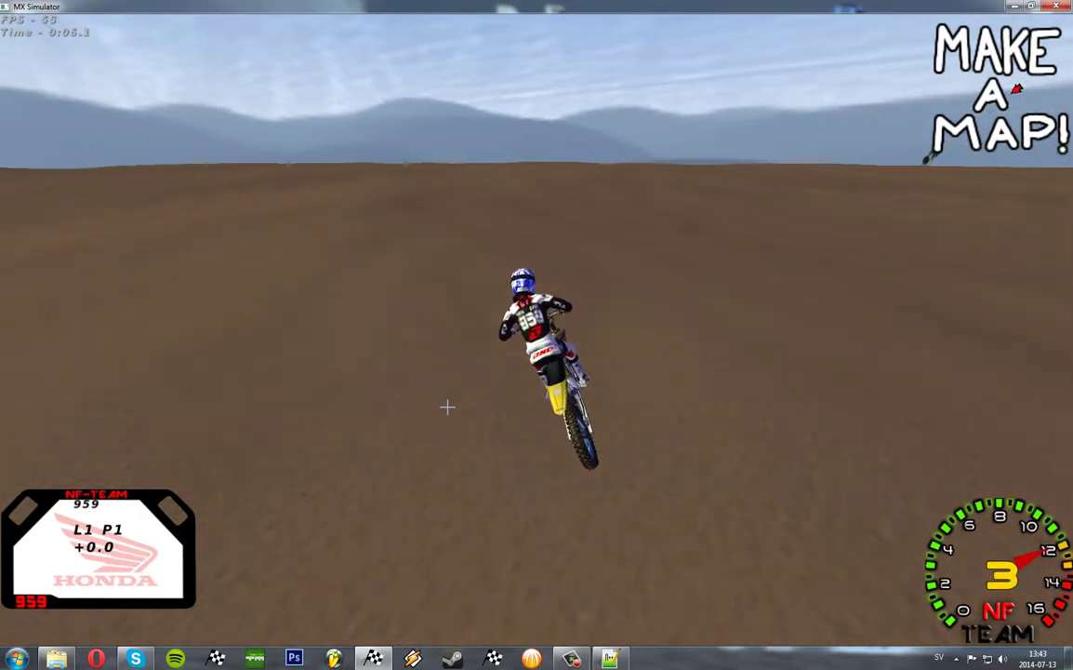
pyautogui.press('Left')
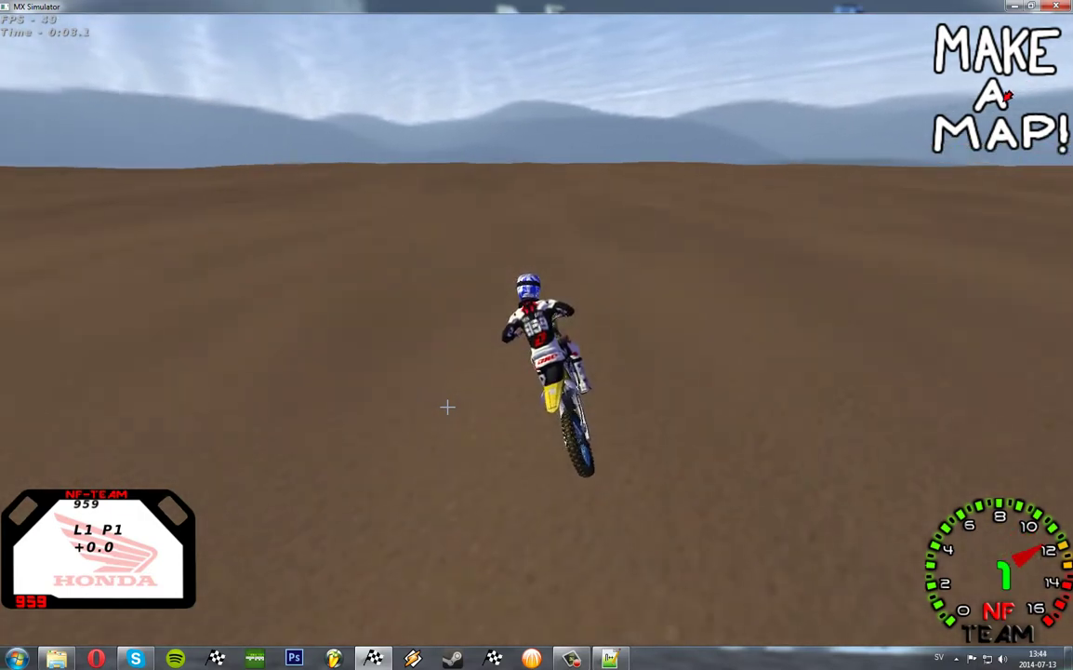
pyautogui.press('Left')
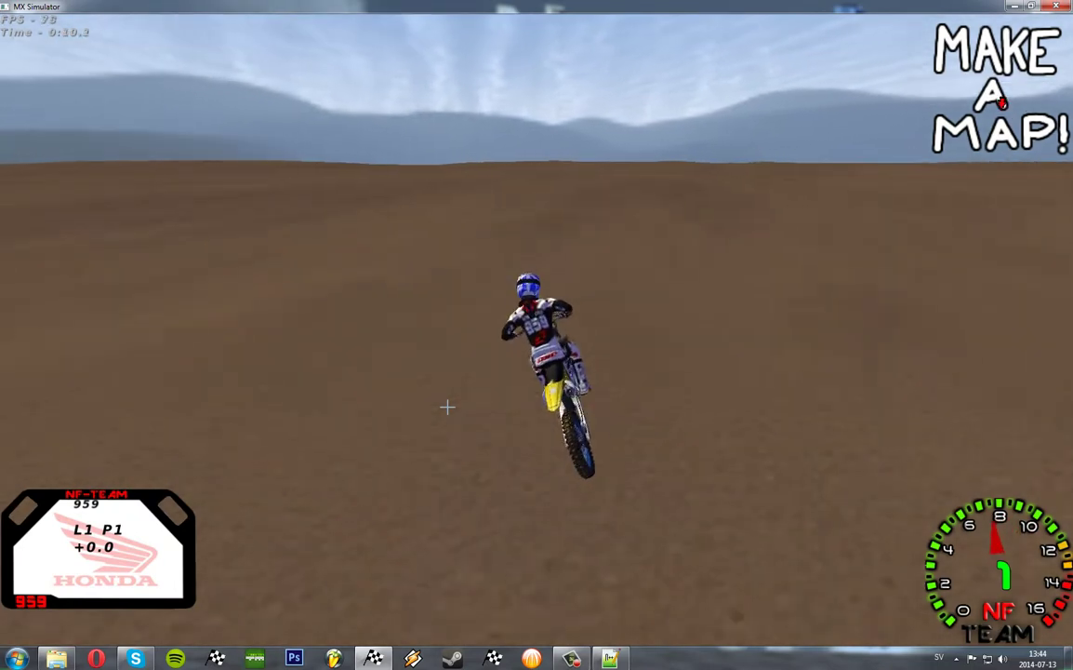
pyautogui.press('Left')
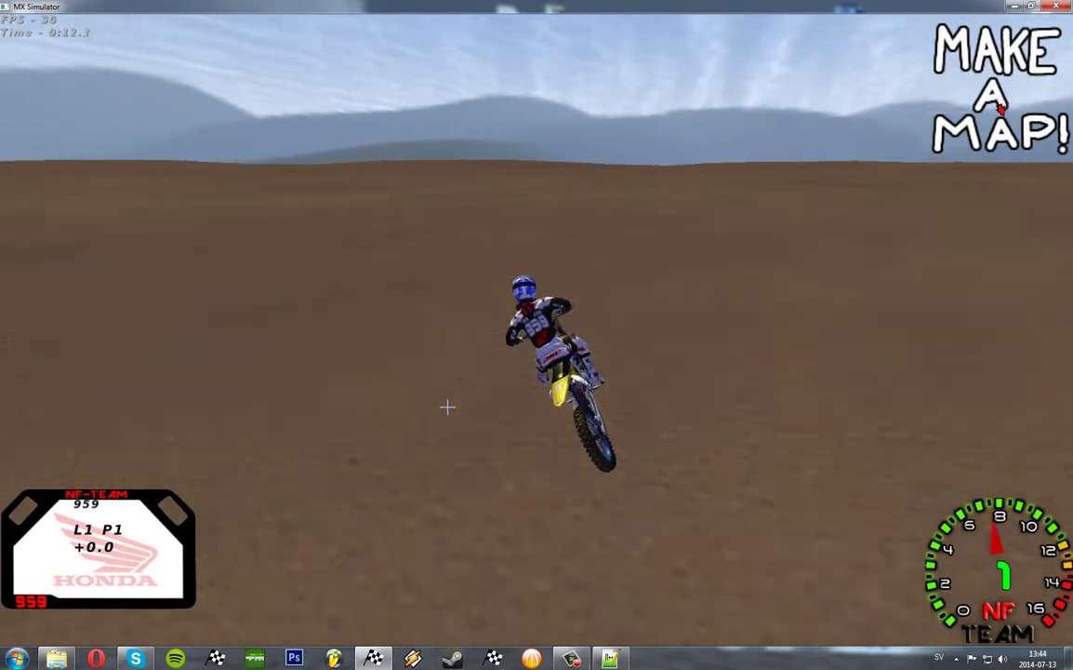
pyautogui.press('Left')
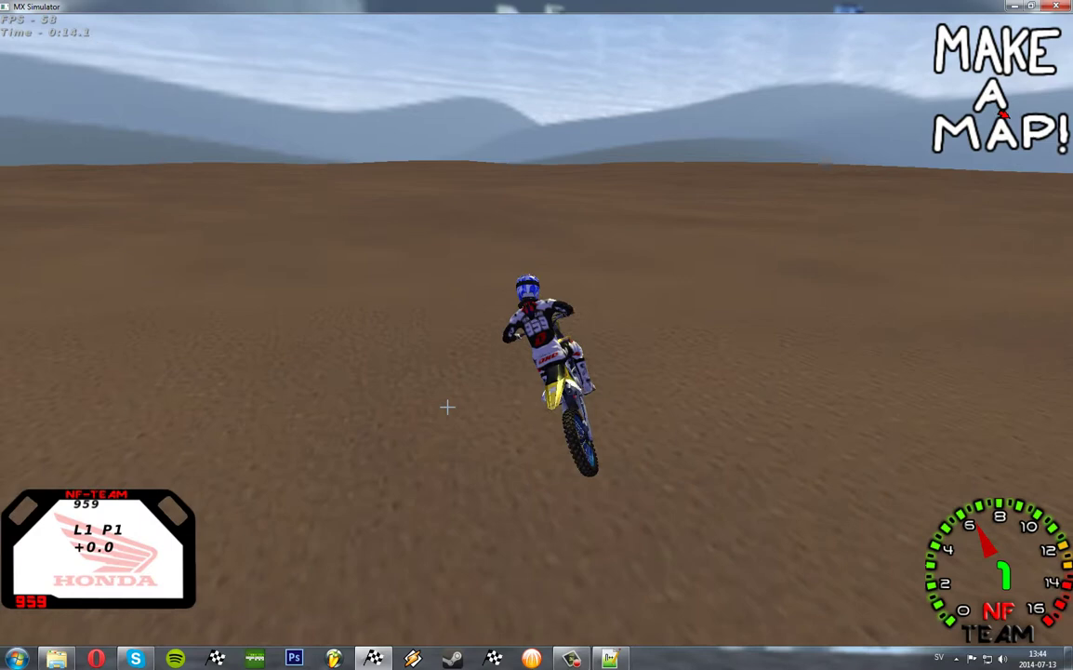
# Step: Smooth the whole terrain in the track editor at strength 1.00, focus 1.00 and radius 114.00, and return to the bike
pyautogui.press('Left')
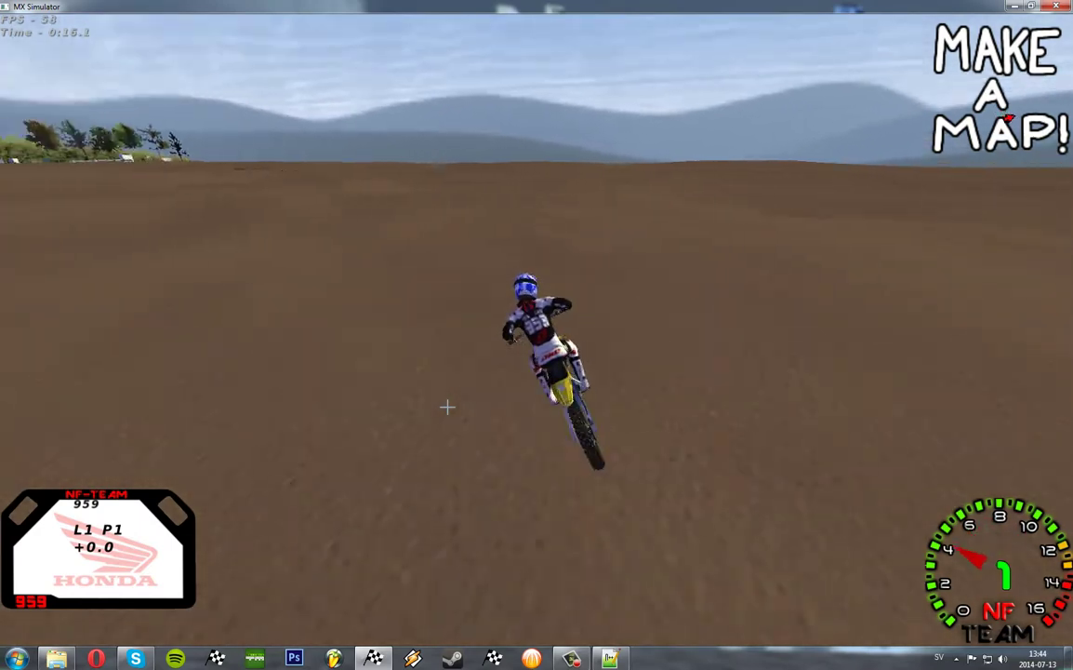
pyautogui.press('Left')
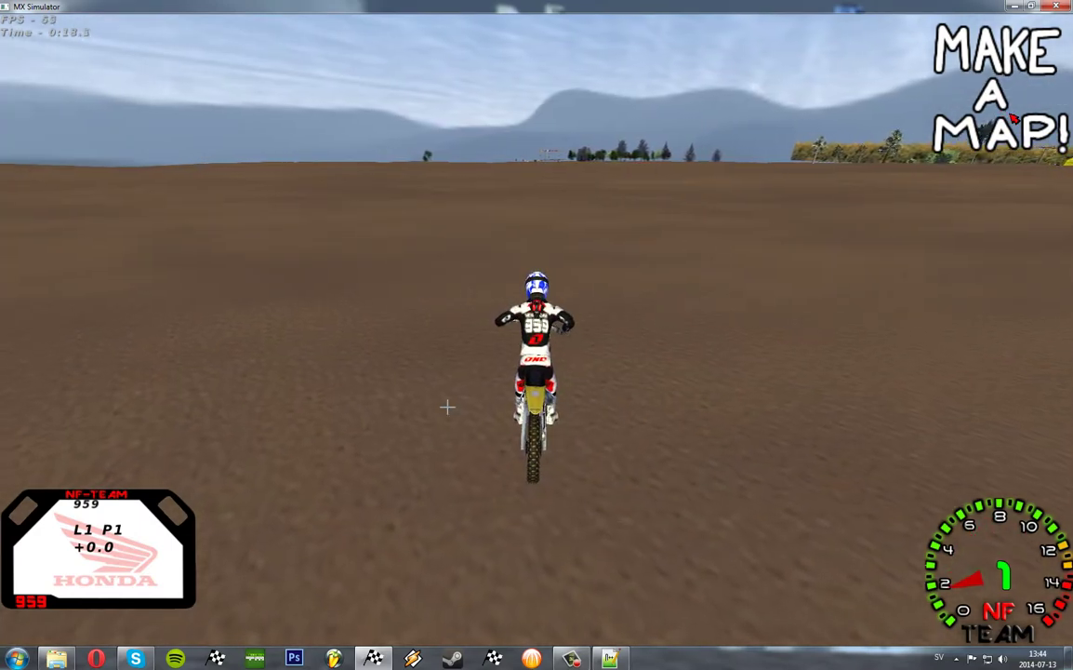
pyautogui.press('c')
pyautogui.press('e')
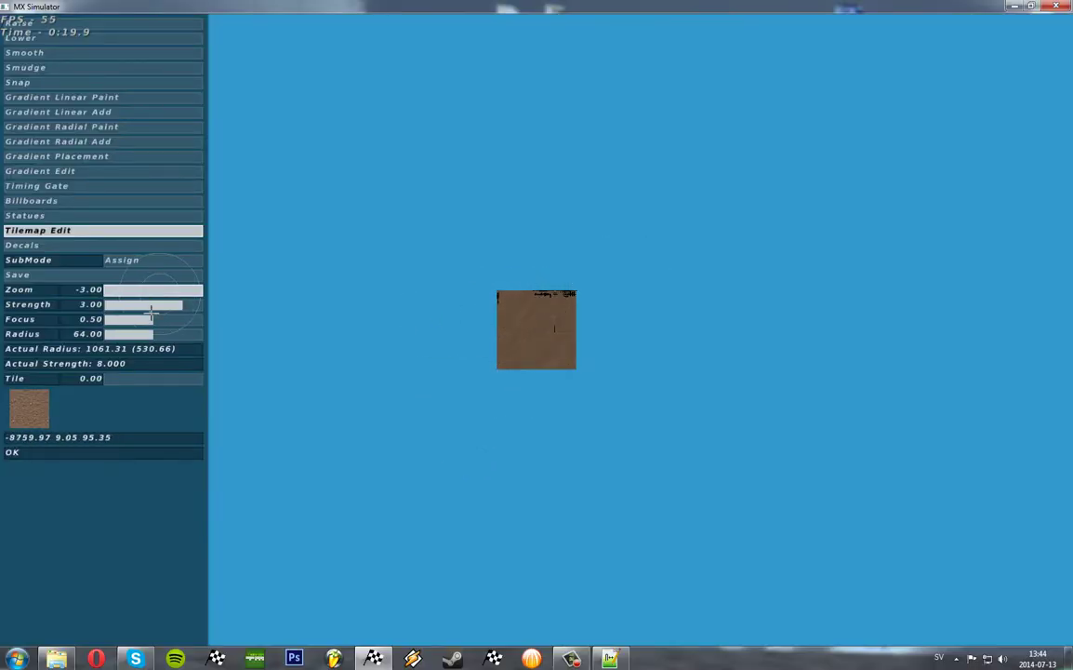
pyautogui.moveTo(200, 320); pyautogui.dragTo(205, 319)
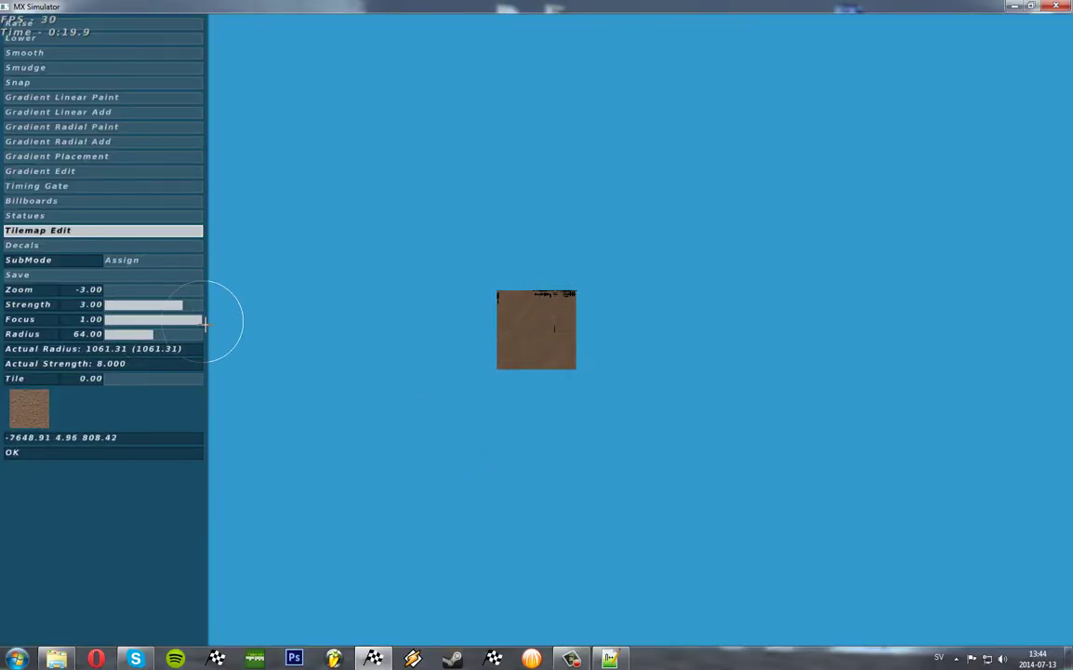
pyautogui.click(63, 52)
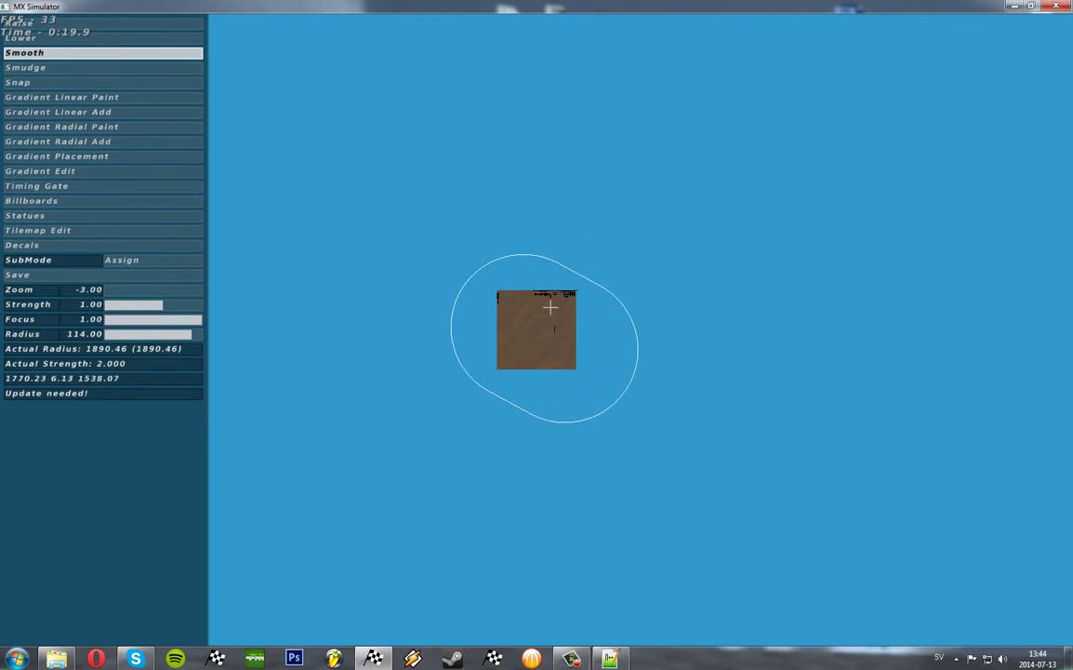
pyautogui.press('e')
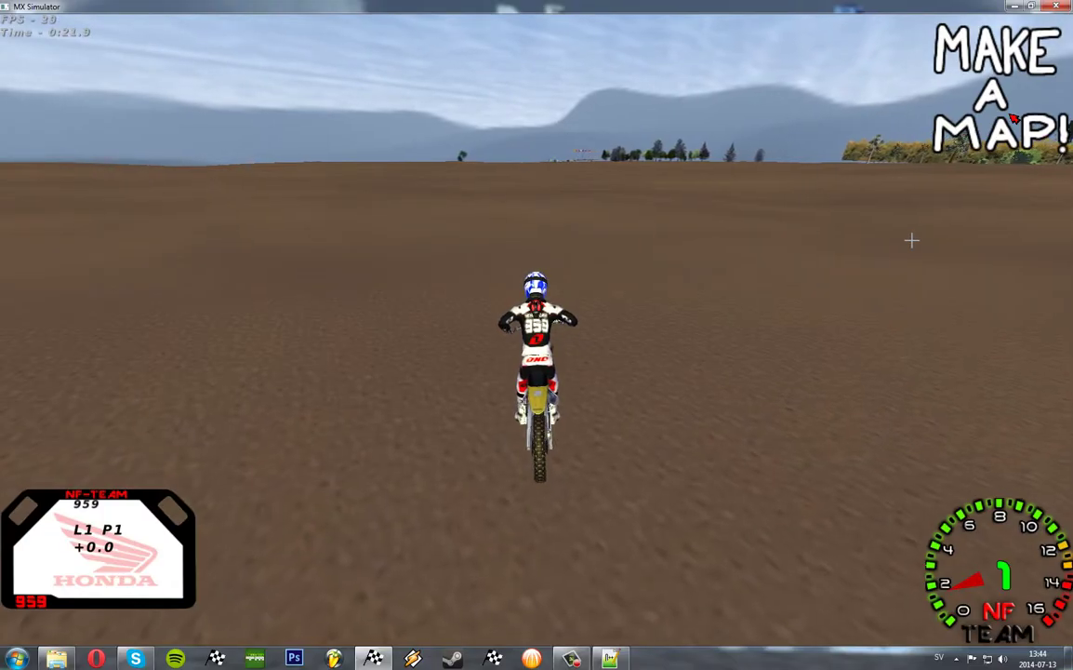
# Step: Ride the bike across the smoothed track, steering both ways to examine the surface of the terrain
pyautogui.press('Left')
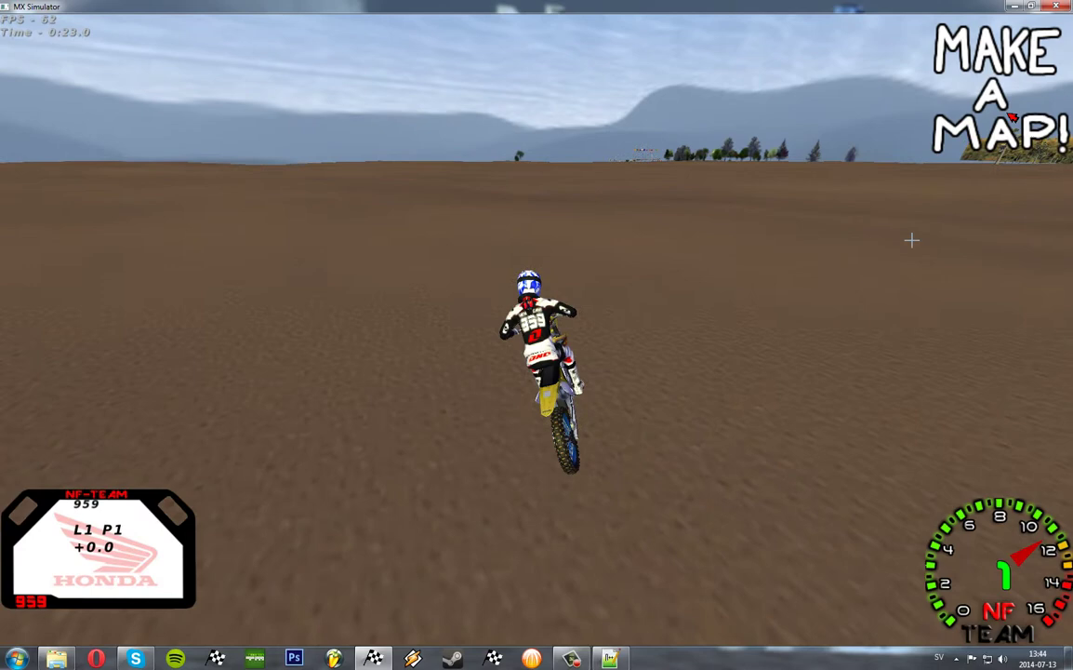
pyautogui.press('Left')
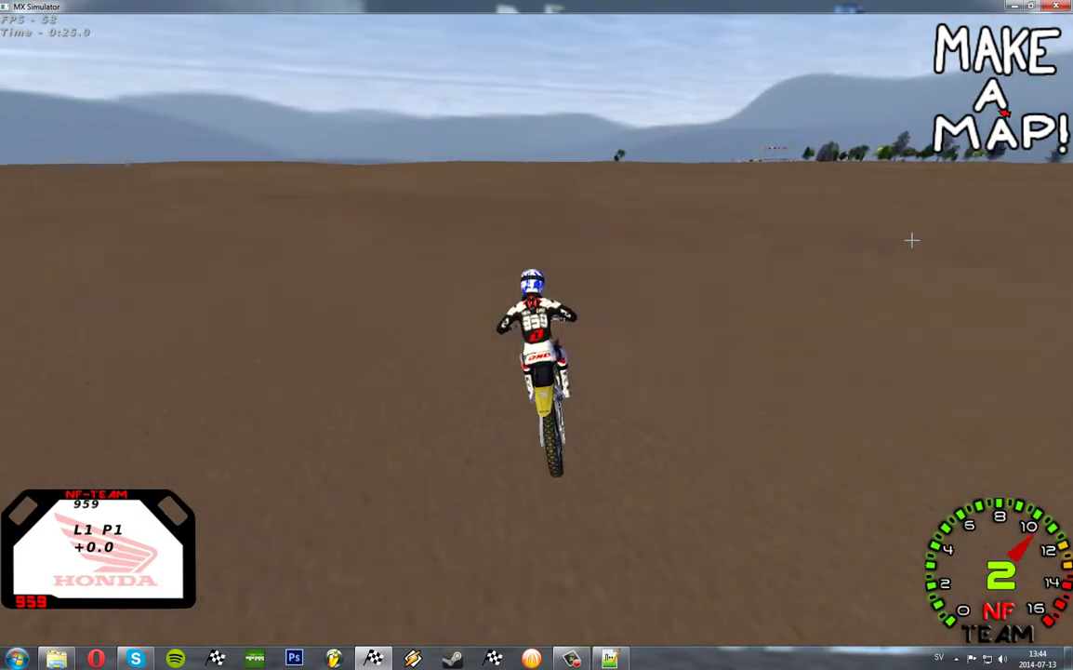
pyautogui.press('Right')
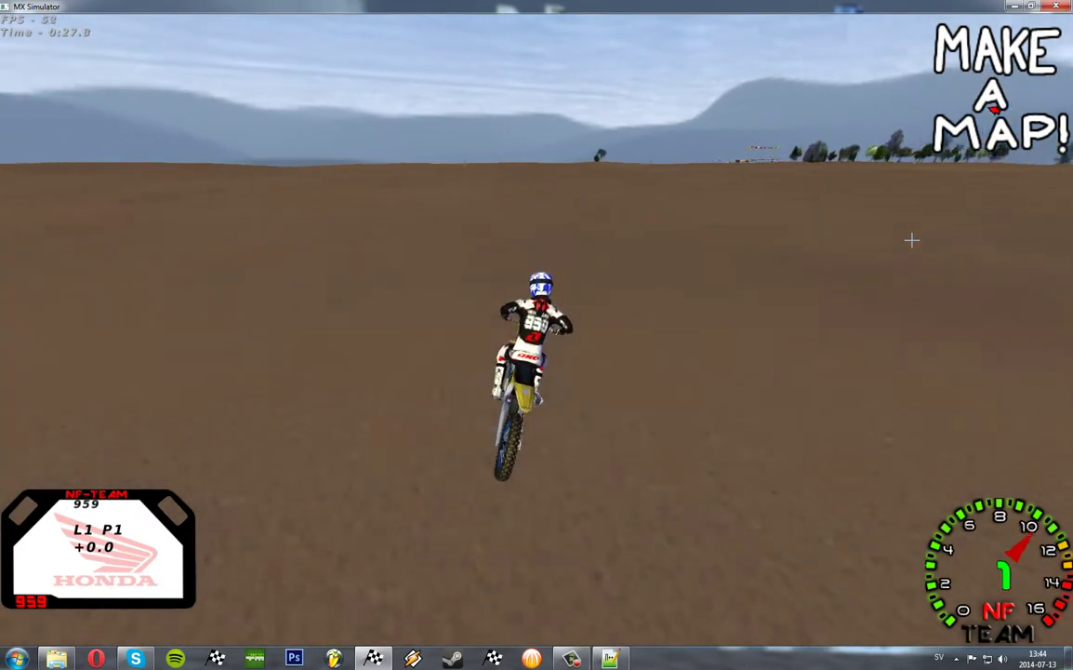
pyautogui.press('Right')
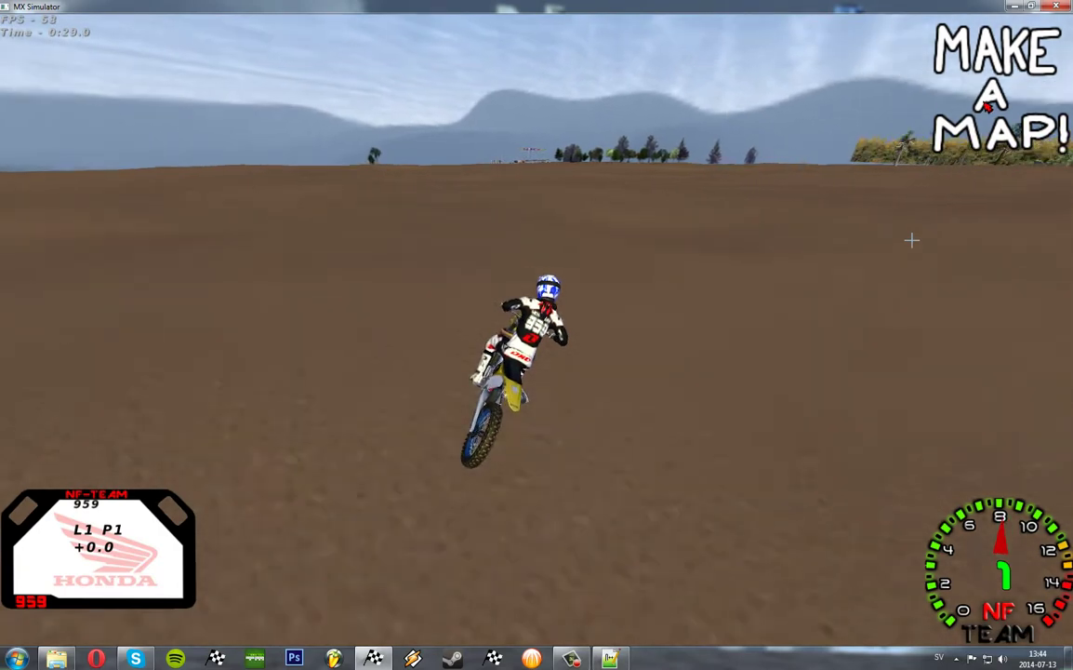
pyautogui.press('Right')
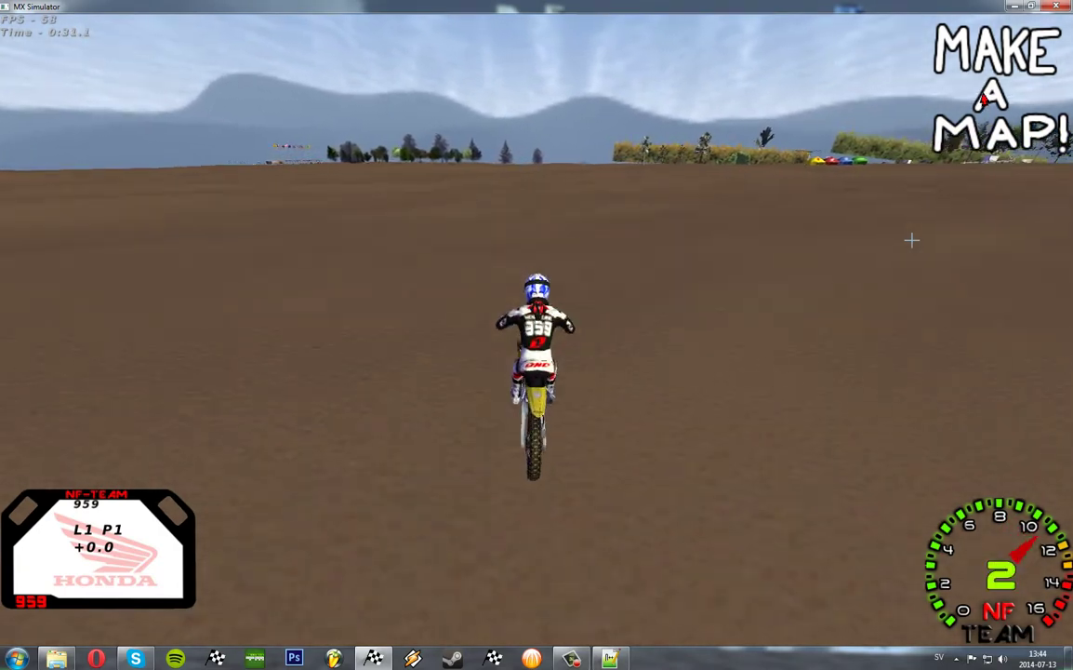
pyautogui.press('Left')
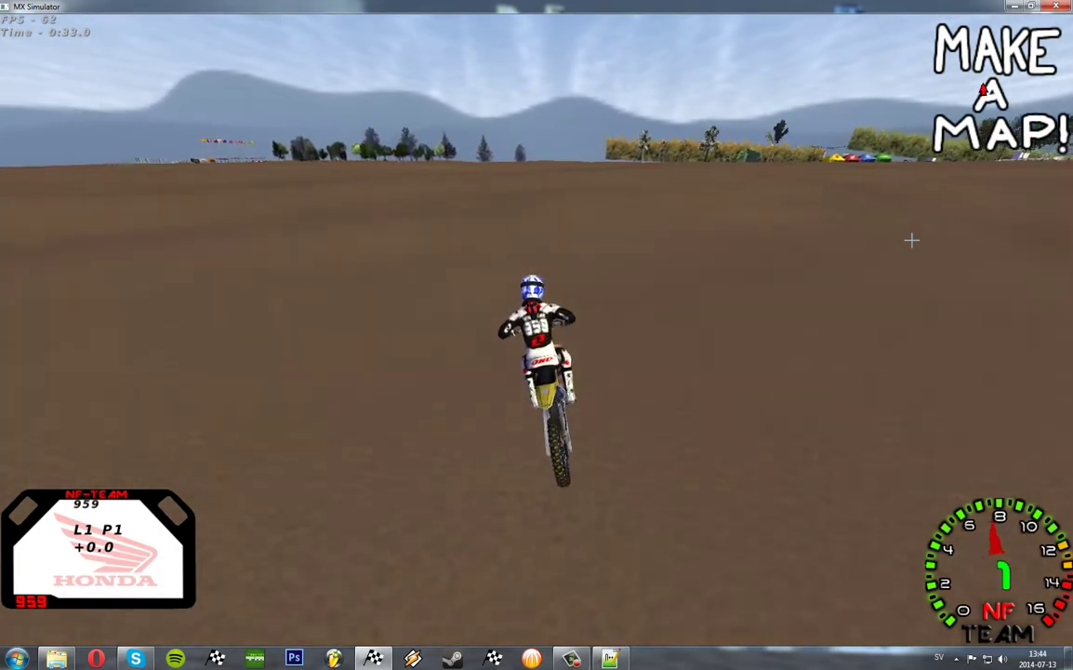
# Step: Quit MX Simulator and set the last value in terrain.hf to 120.000000 in Notepad++
pyautogui.press('Escape')
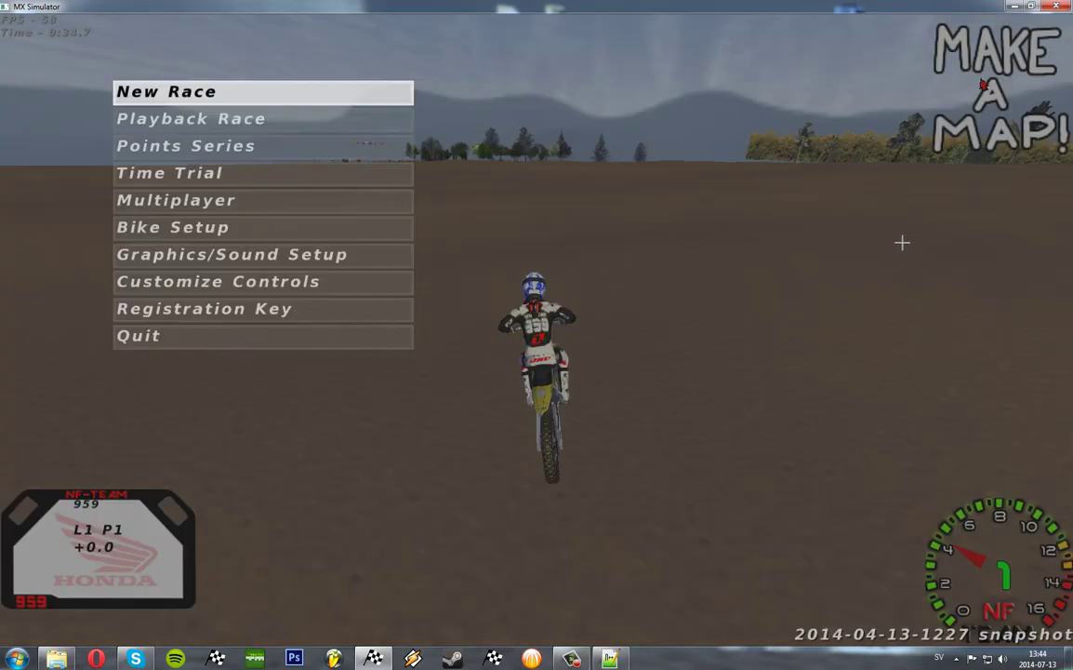
pyautogui.click(278, 337)
pyautogui.press('Return')
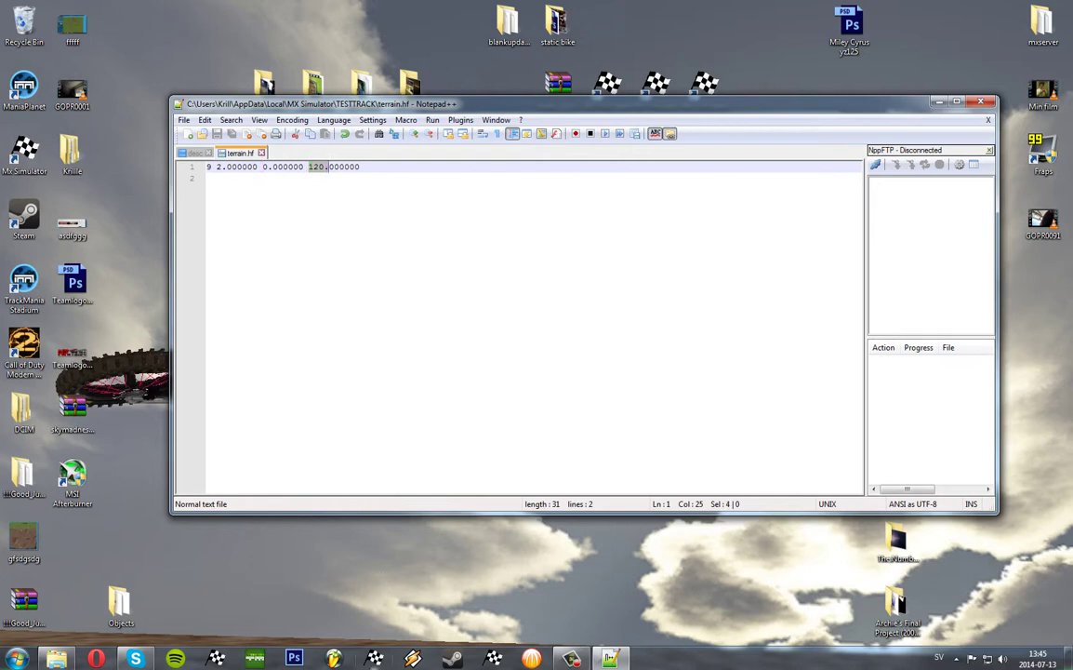
pyautogui.rightClick(373, 659)
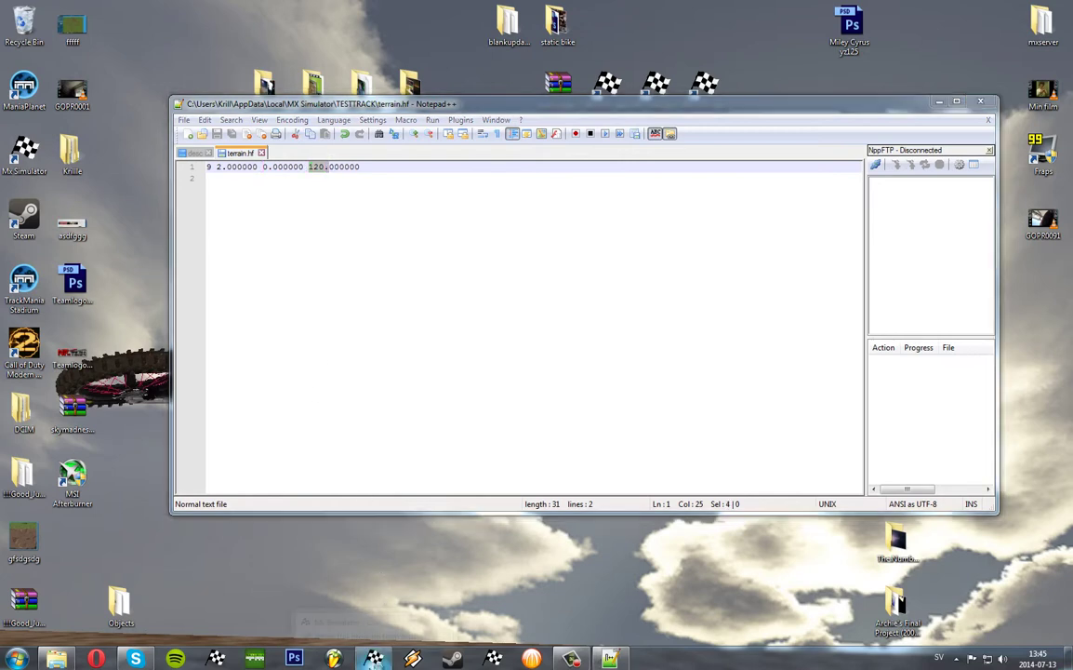
pyautogui.click(427, 289)
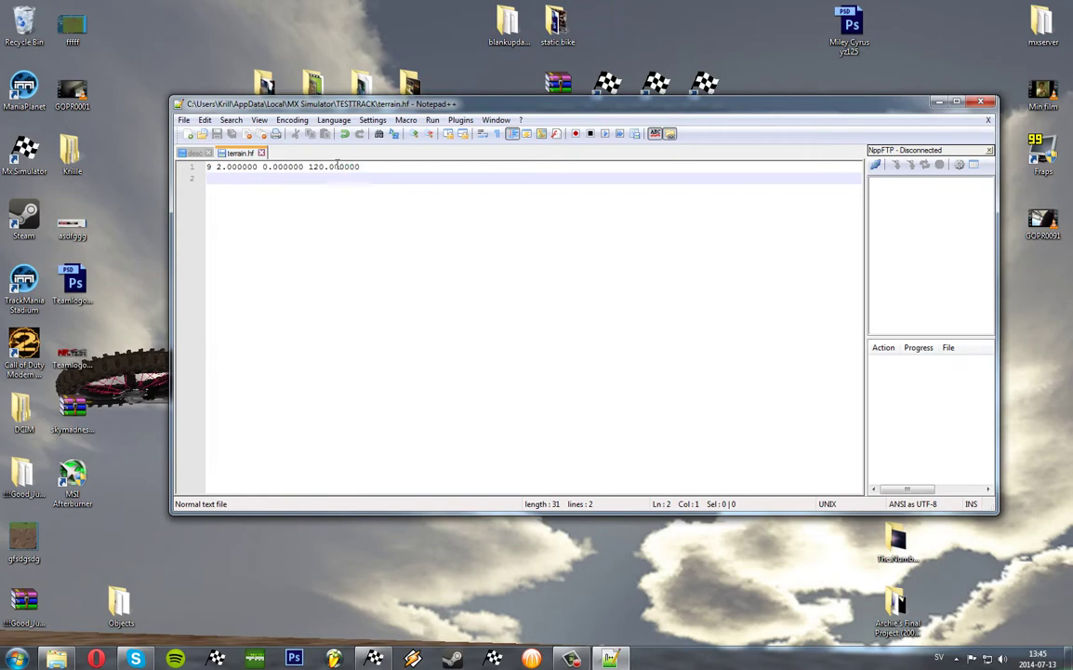
pyautogui.moveTo(337, 166); pyautogui.dragTo(186, 160)
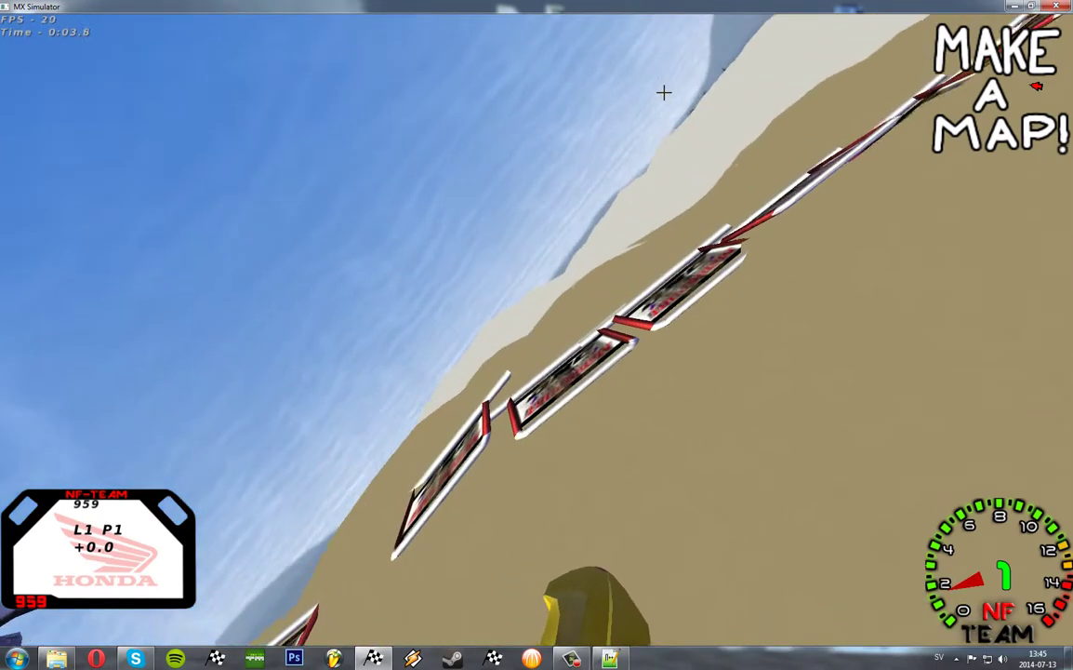
# Step: Switch to MX Simulator's track editor and paint the terrain with tile 0 in Tilemap Edit mode at focus 1.00
pyautogui.press('e')
pyautogui.press('e')
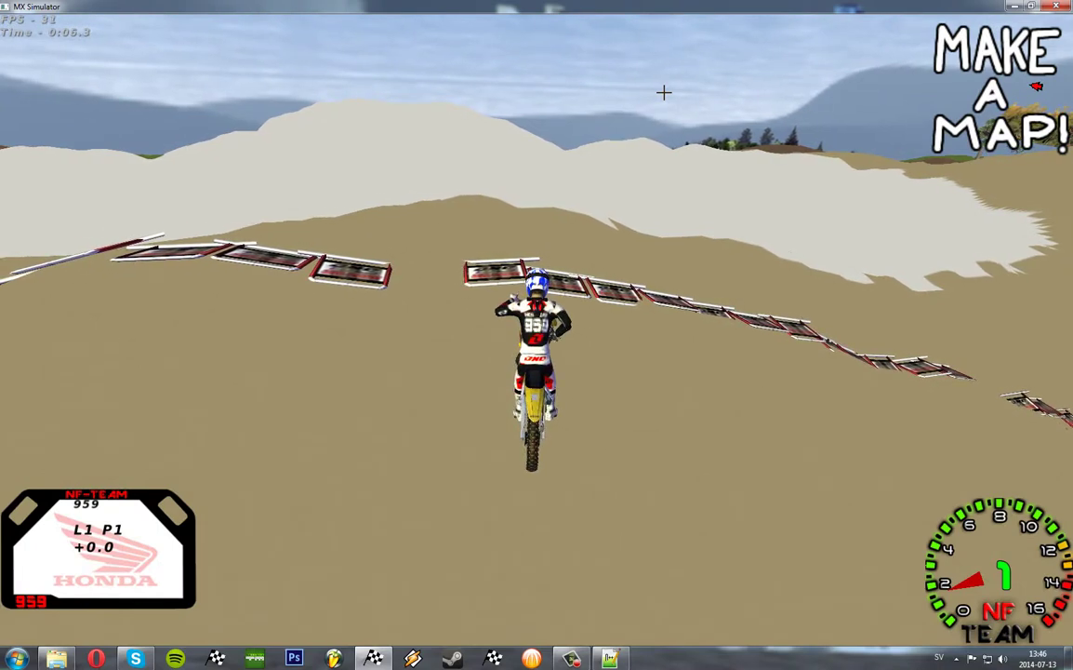
pyautogui.press('e')
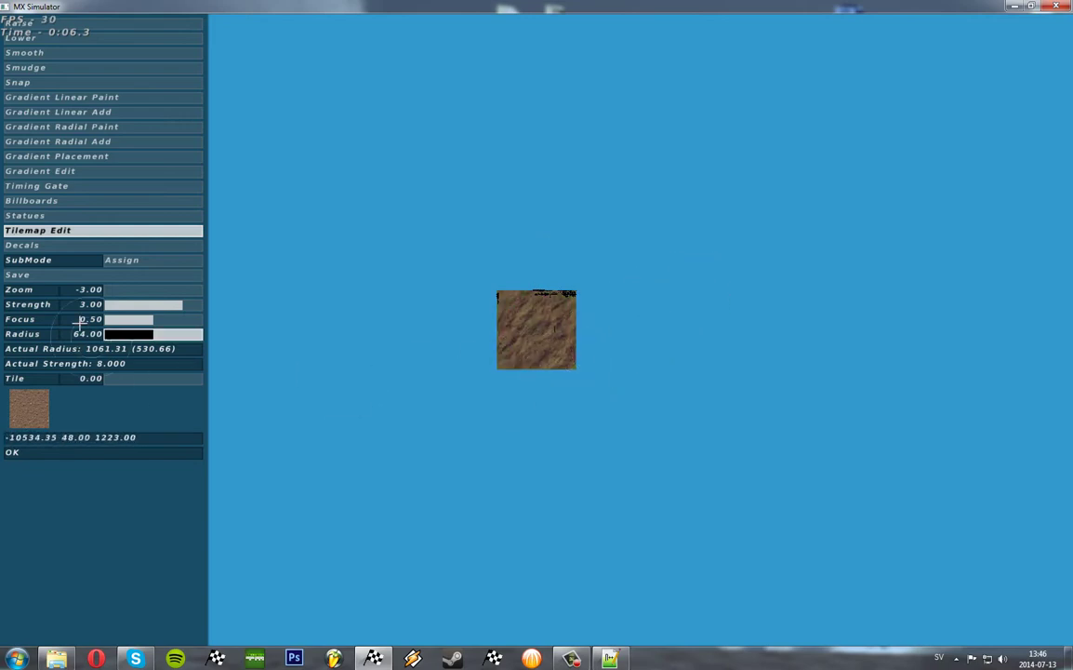
pyautogui.moveTo(137, 293)
pyautogui.mouseDown()
pyautogui.moveTo(121, 290)
pyautogui.moveTo(157, 284)
pyautogui.moveTo(127, 285)
pyautogui.mouseUp()
pyautogui.press('e')
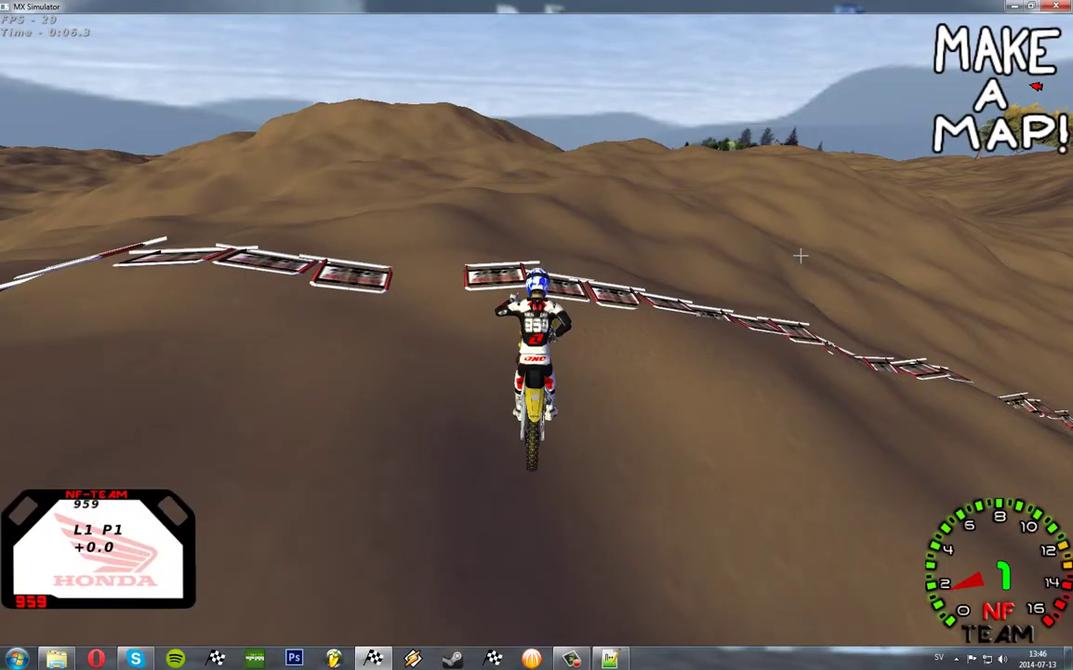
# Step: Ride the bike through the start area and over the hills to examine the terrain's increased height
pyautogui.press('Up')
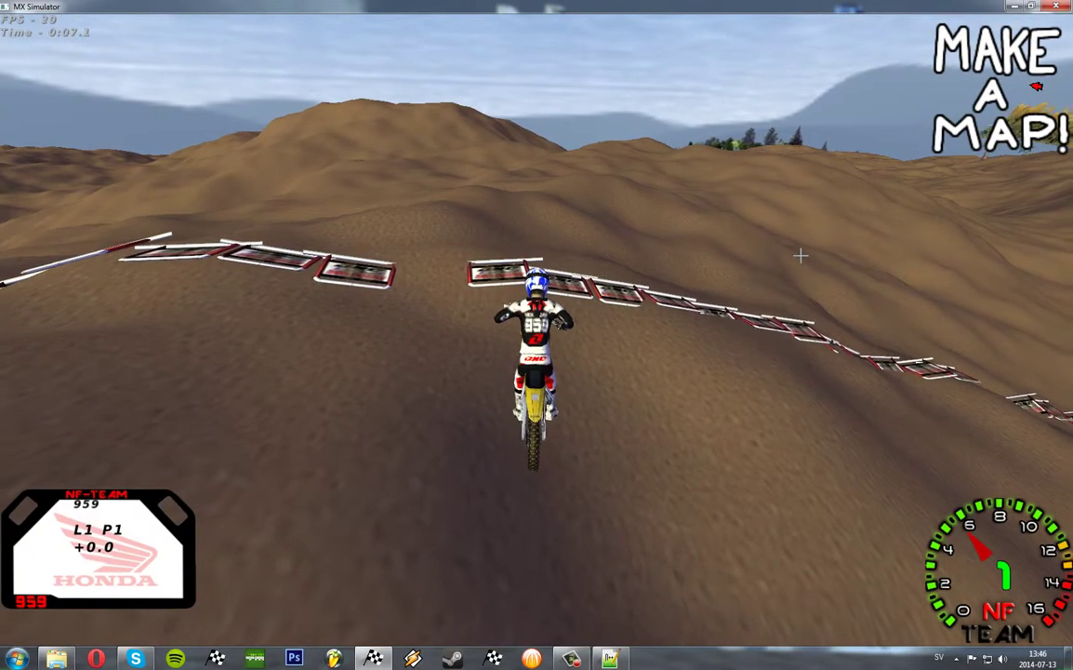
pyautogui.press('Right')
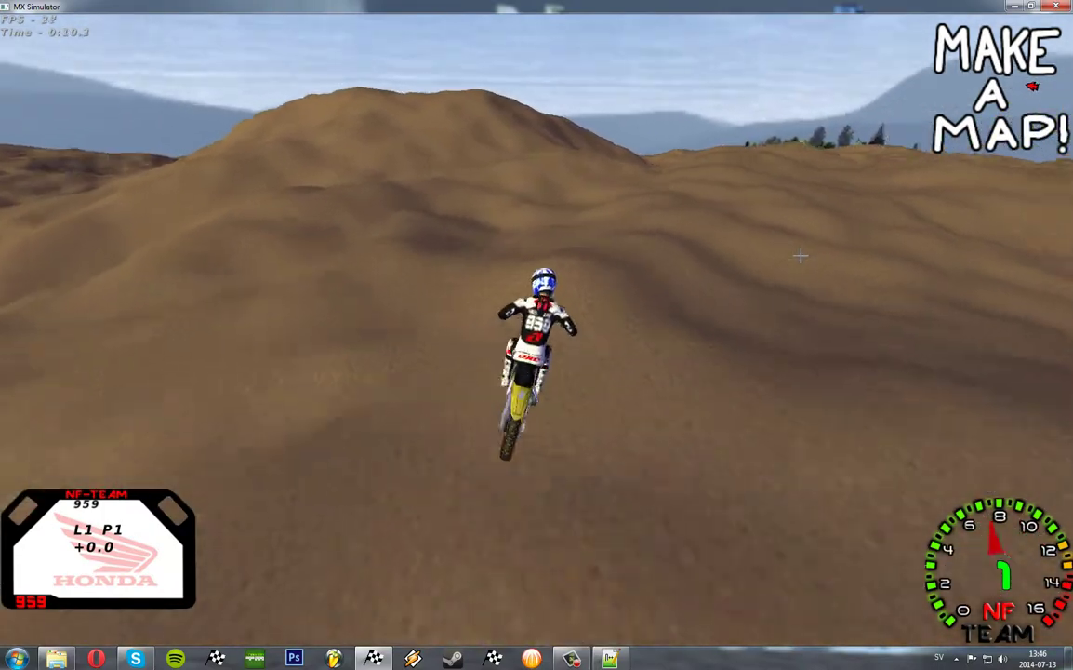
pyautogui.press('Right')
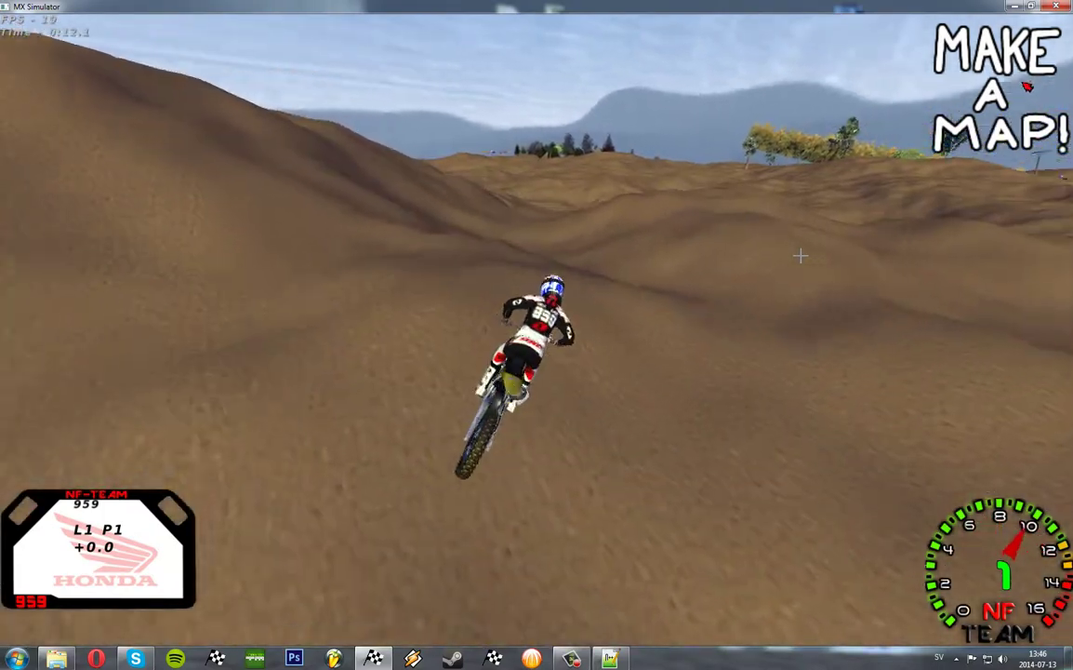
pyautogui.press('Left')
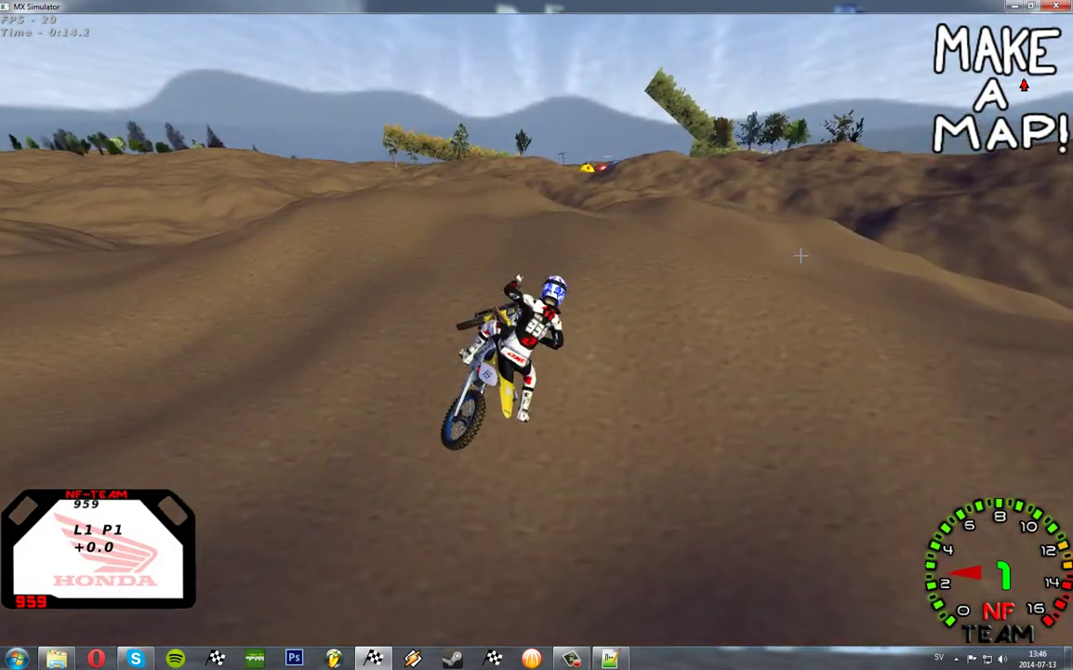
pyautogui.press('Up')
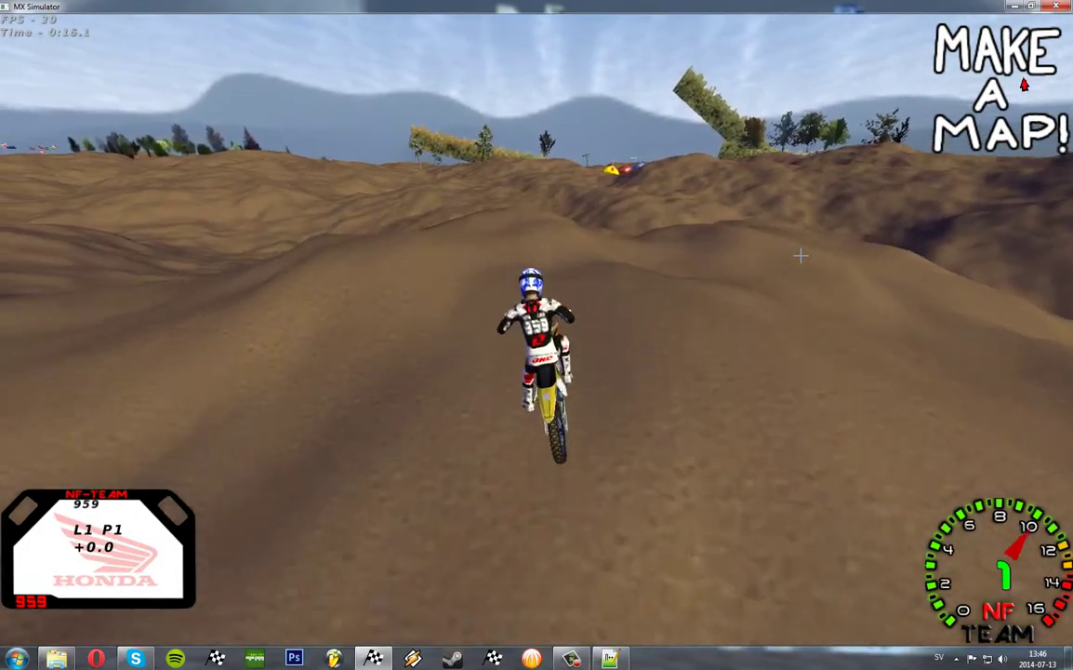
pyautogui.press('Up')
pyautogui.press('Left')
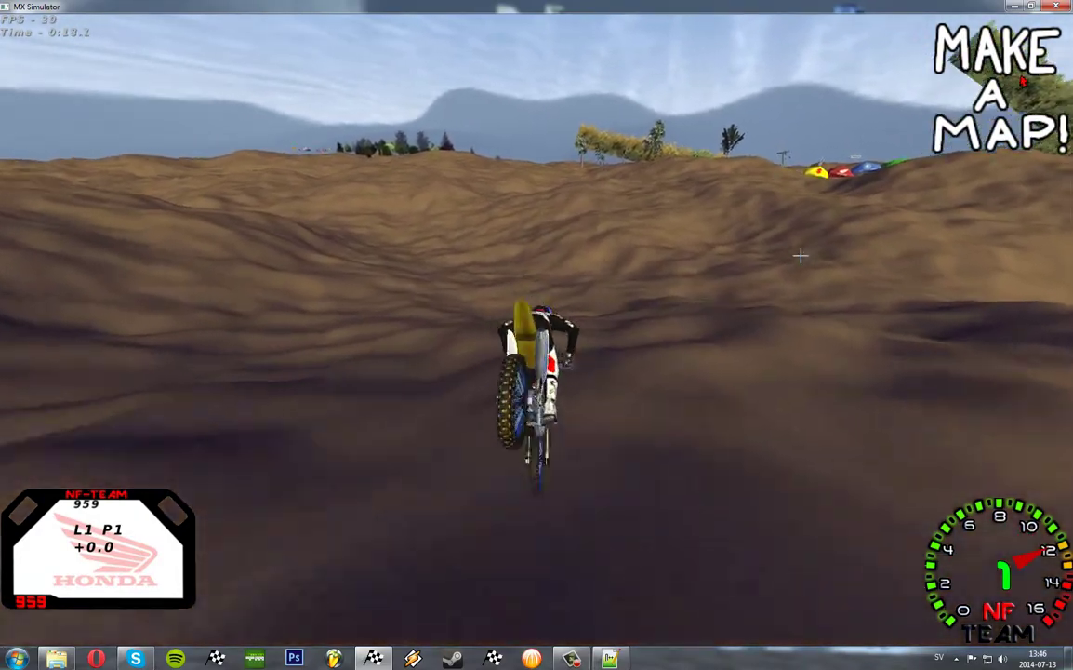
pyautogui.press('Left')
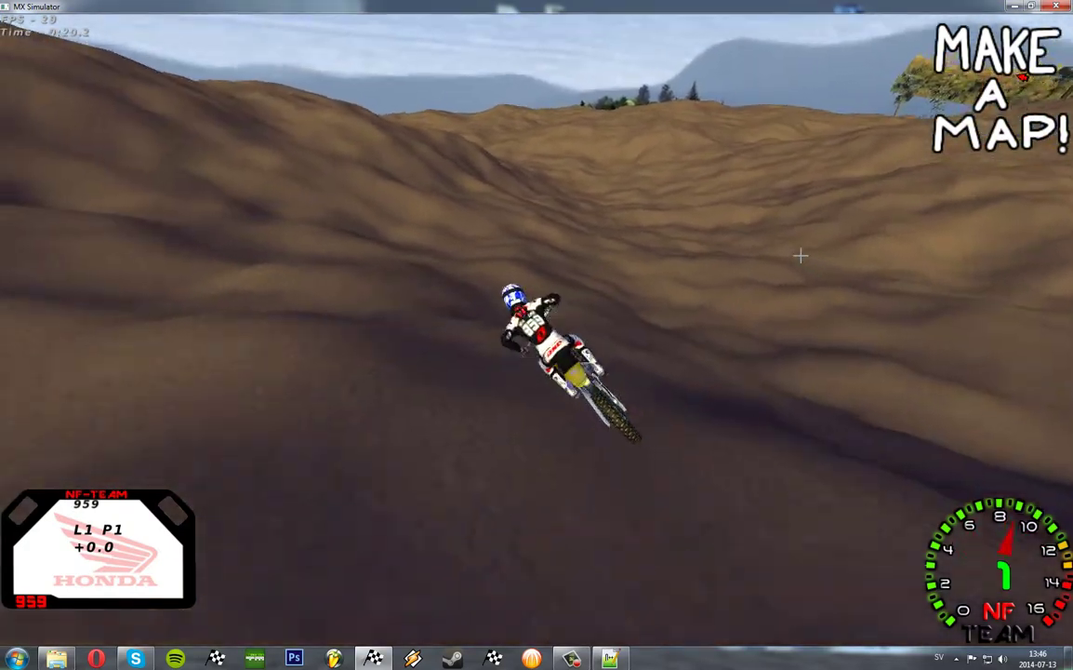
pyautogui.press('Right')
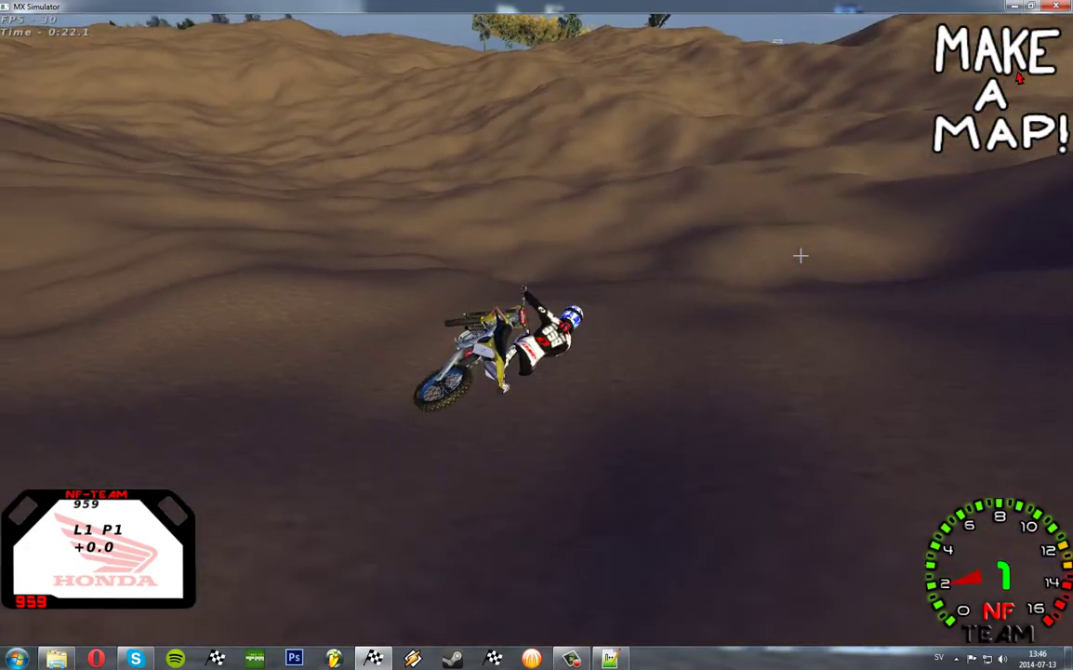
# Step: Smooth the whole hilly terrain in the track editor at strength 1.00 and radius 109.00, and return to the bike
pyautogui.press('c')
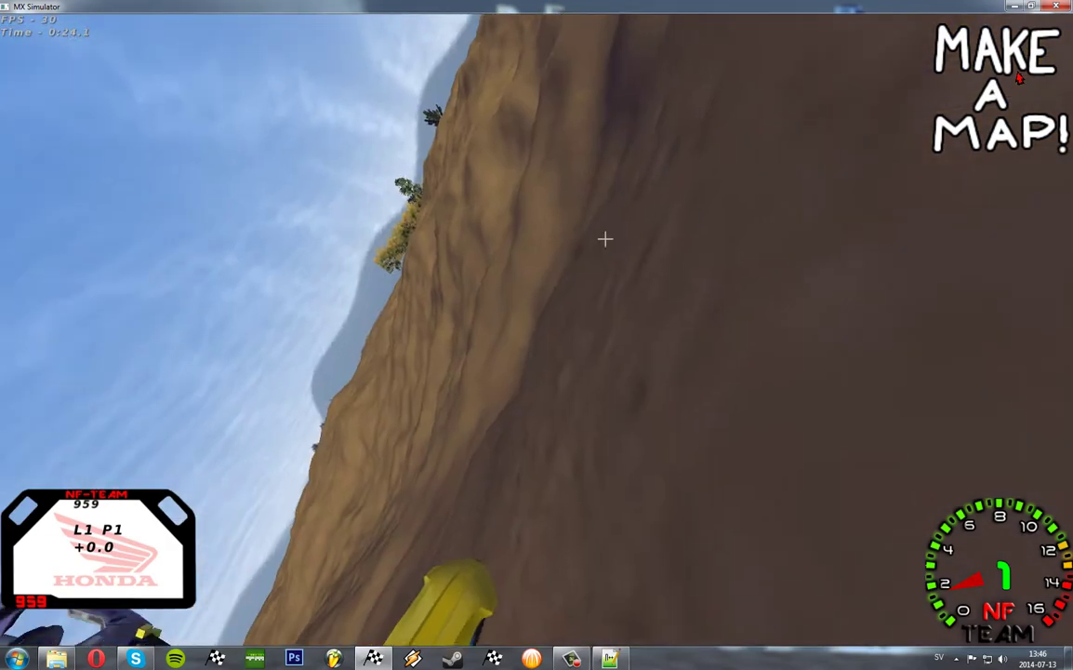
pyautogui.press('c')
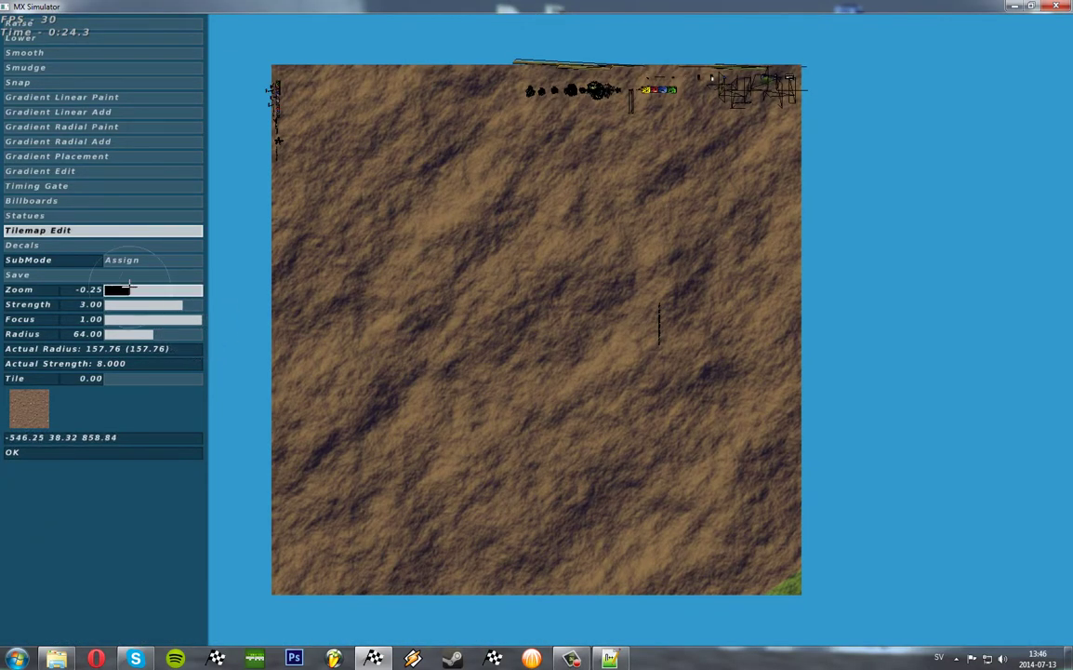
pyautogui.moveTo(129, 287); pyautogui.dragTo(119, 290)
pyautogui.moveTo(174, 335); pyautogui.dragTo(187, 334)
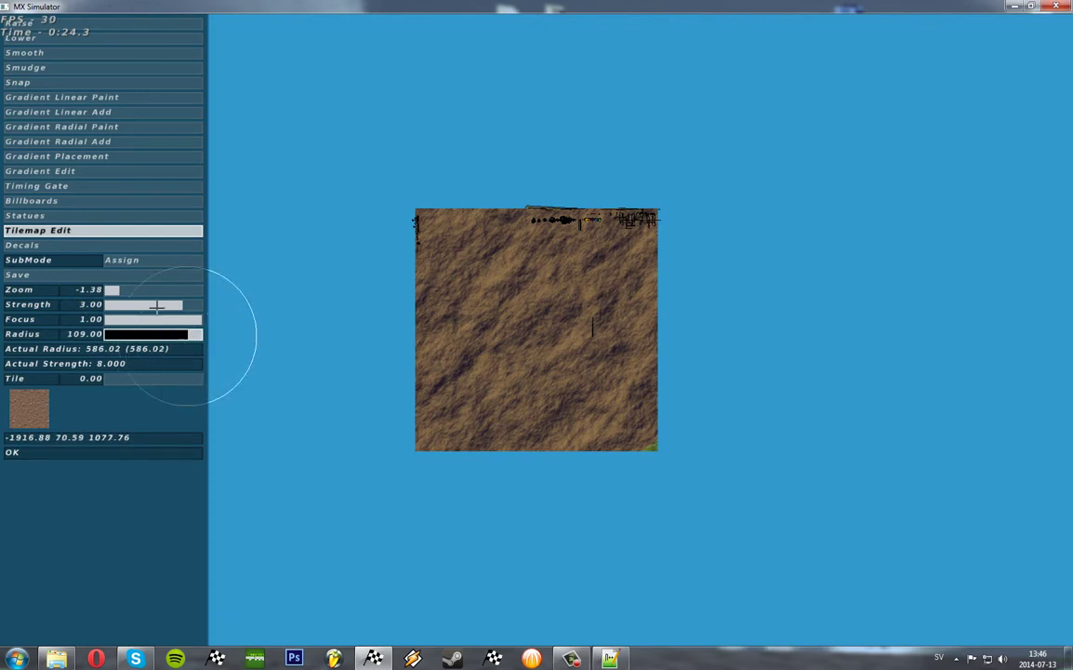
pyautogui.moveTo(108, 287); pyautogui.dragTo(88, 286)
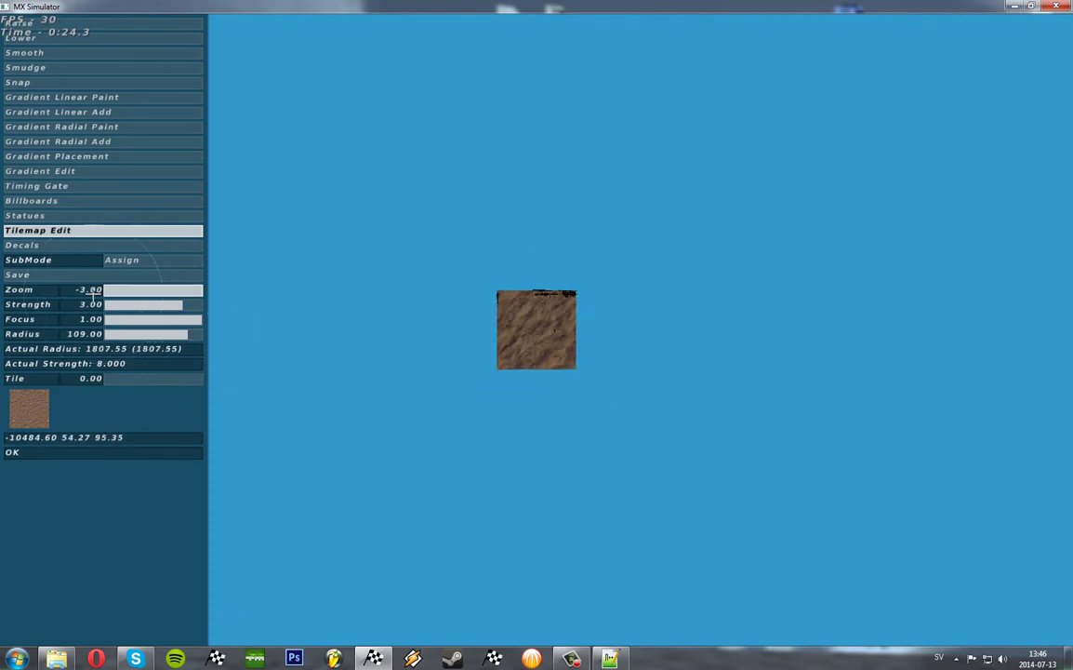
pyautogui.click(61, 53)
pyautogui.moveTo(172, 308); pyautogui.dragTo(167, 303)
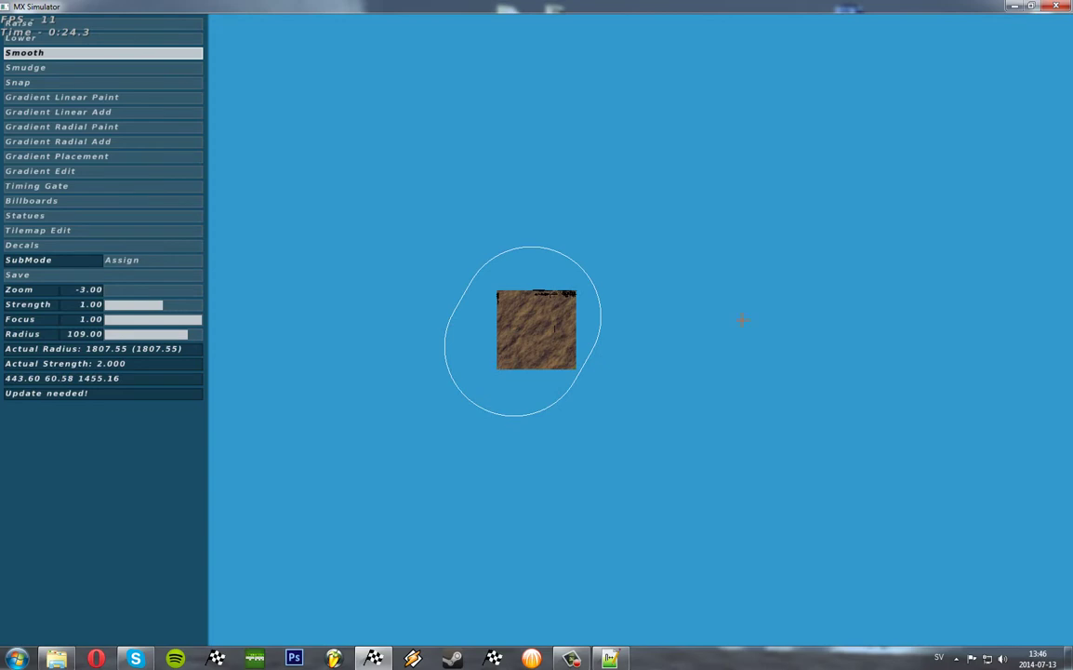
pyautogui.press('Escape')
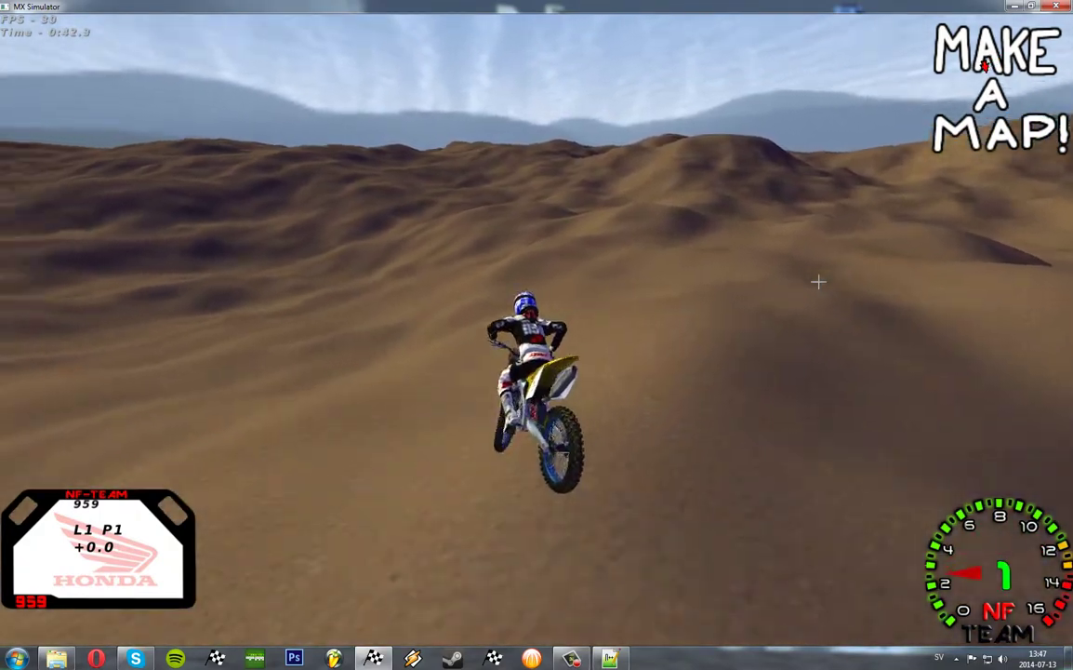
# Step: Smooth the whole terrain again at strength 1.00 and once more at strength 2.00, checking the surface from the bike after each pass
pyautogui.press('c')
pyautogui.press('e')
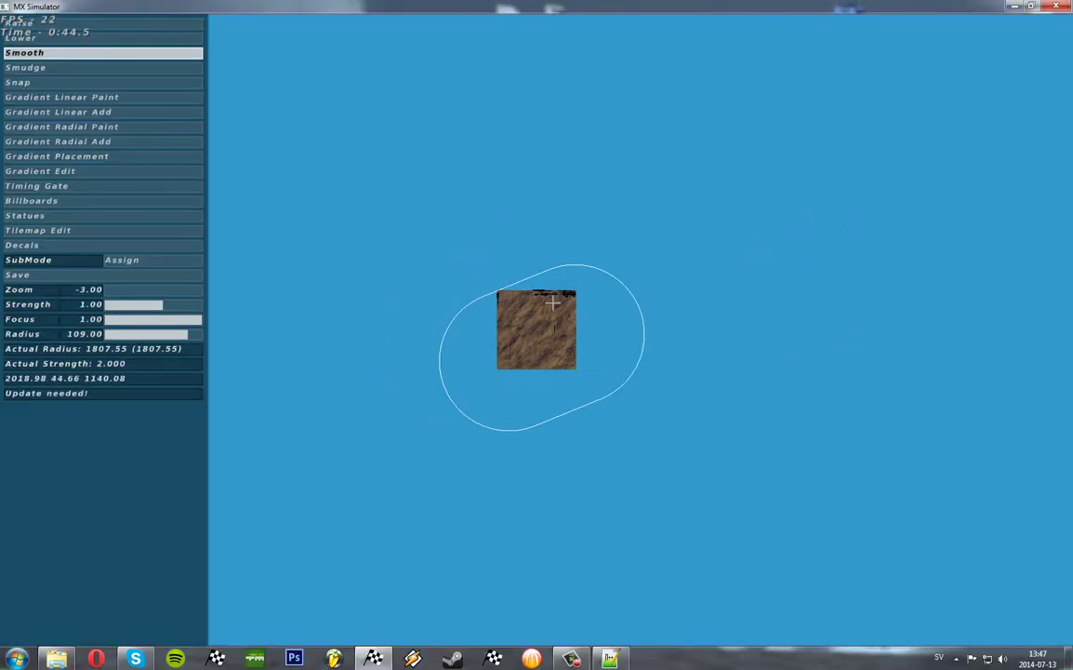
pyautogui.press('F1')
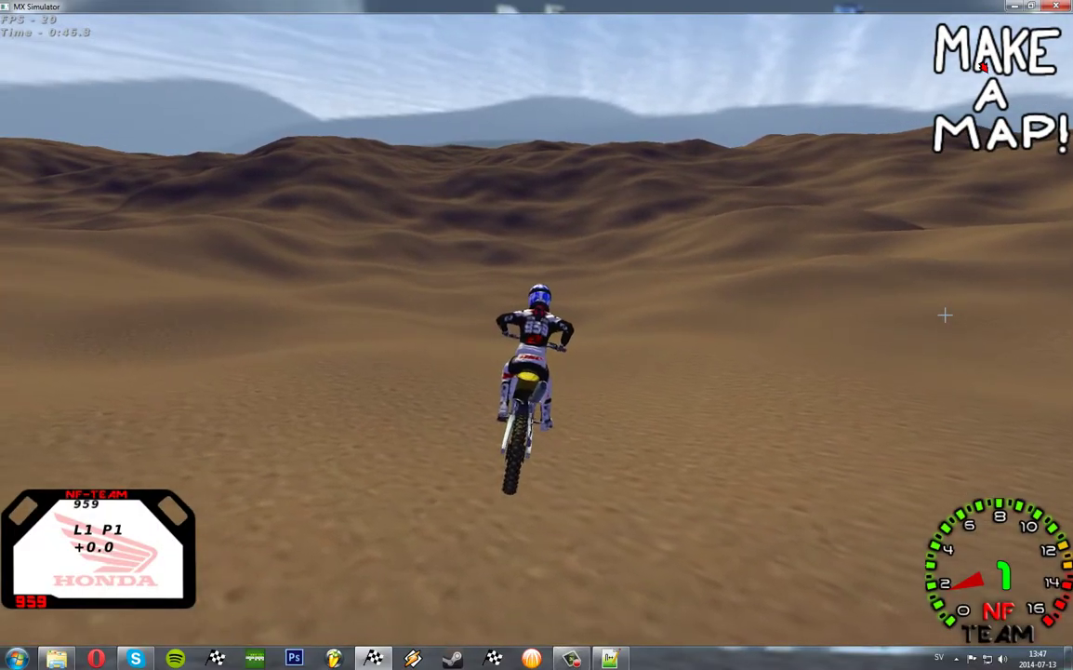
pyautogui.press('F1')
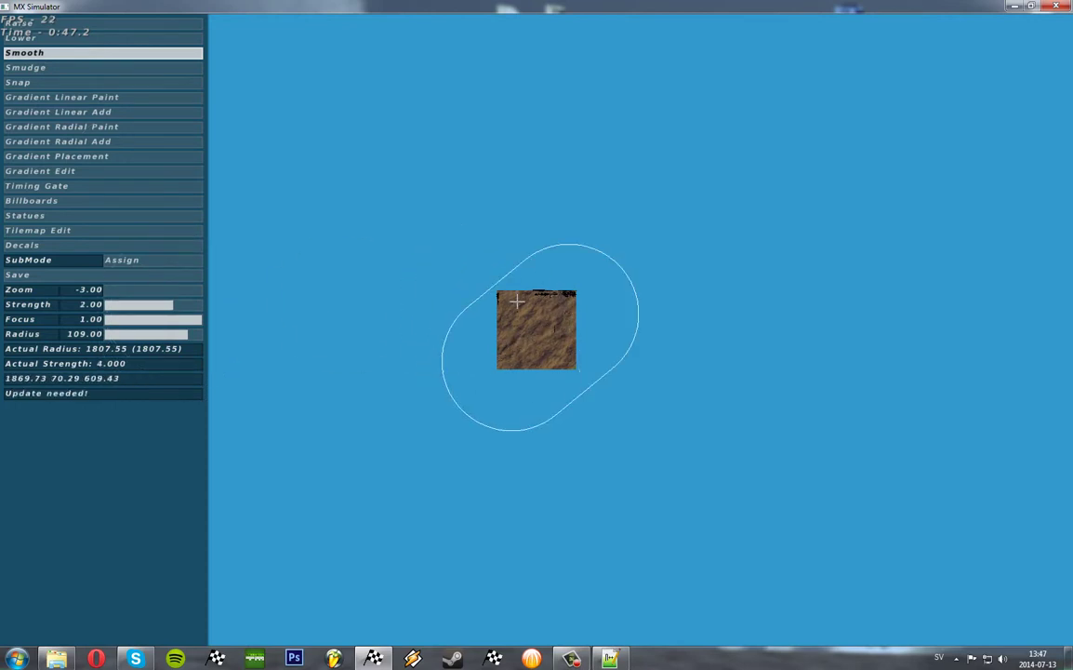
pyautogui.press('F1')
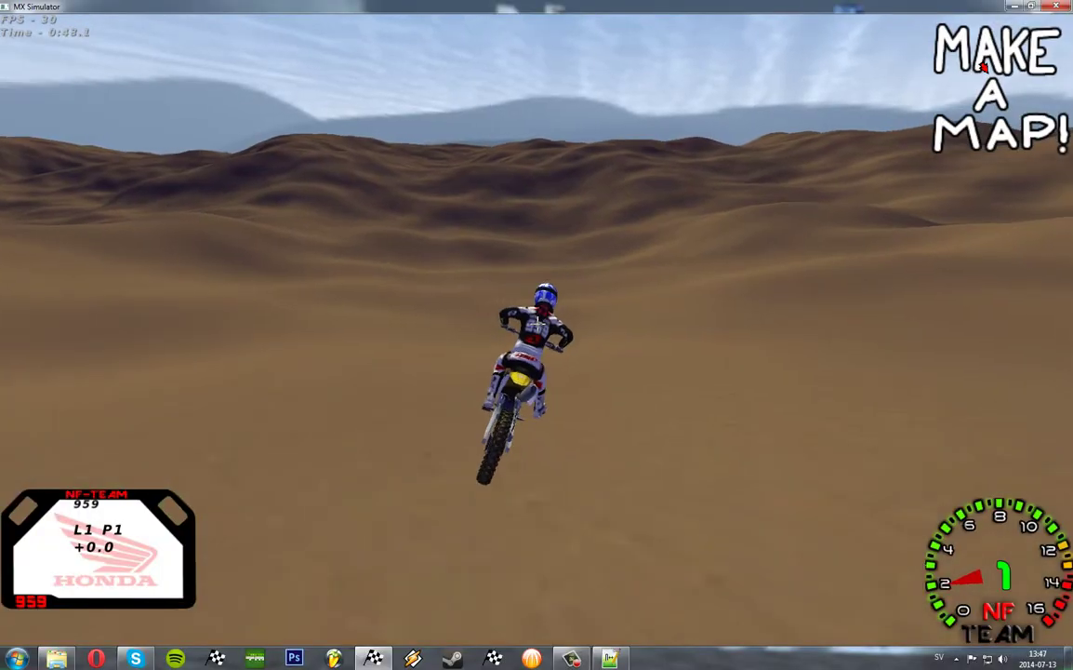